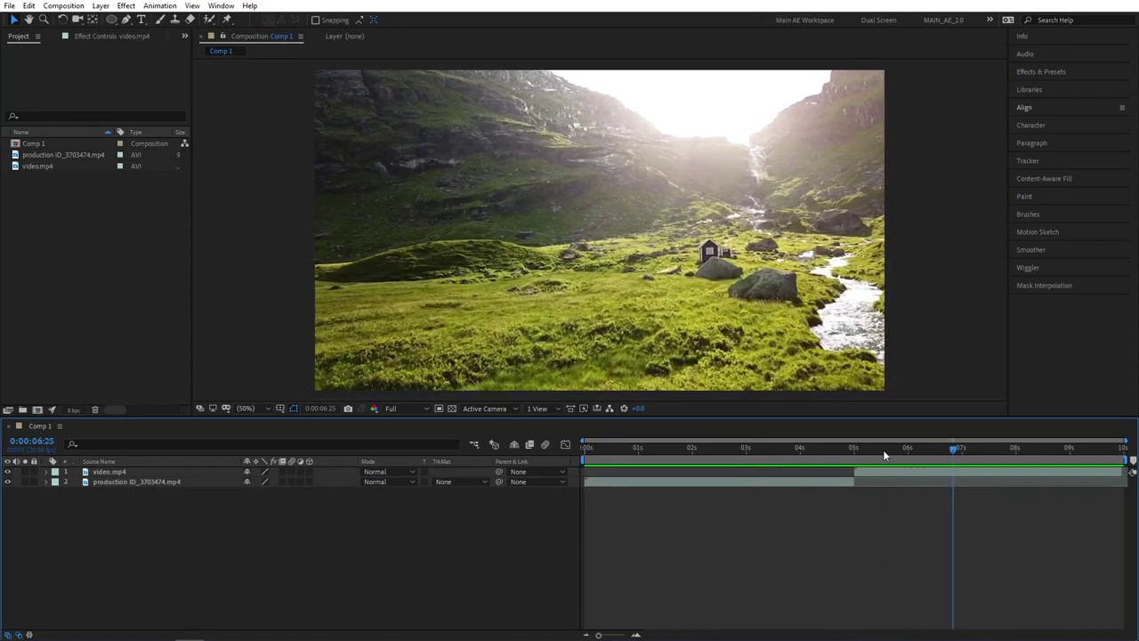
Step: Shift the video.mp4 clip so it starts near 4 seconds
left_click(799, 451)
left_click_drag(798, 454, 802, 455)
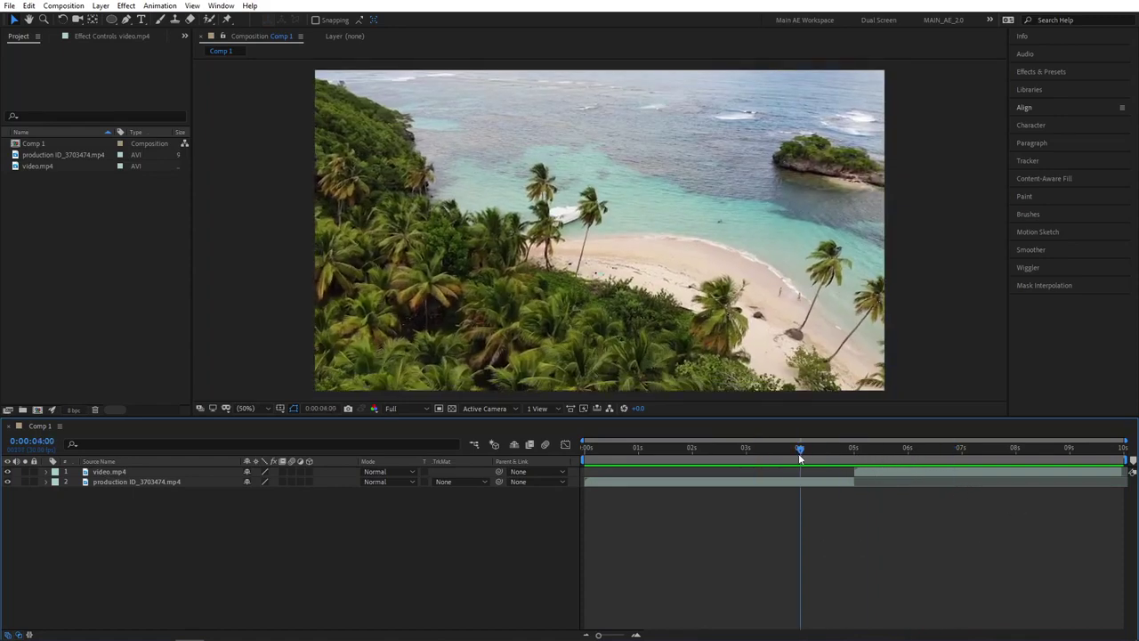
left_click_drag(913, 471, 861, 479)
left_click_drag(801, 454, 857, 466)
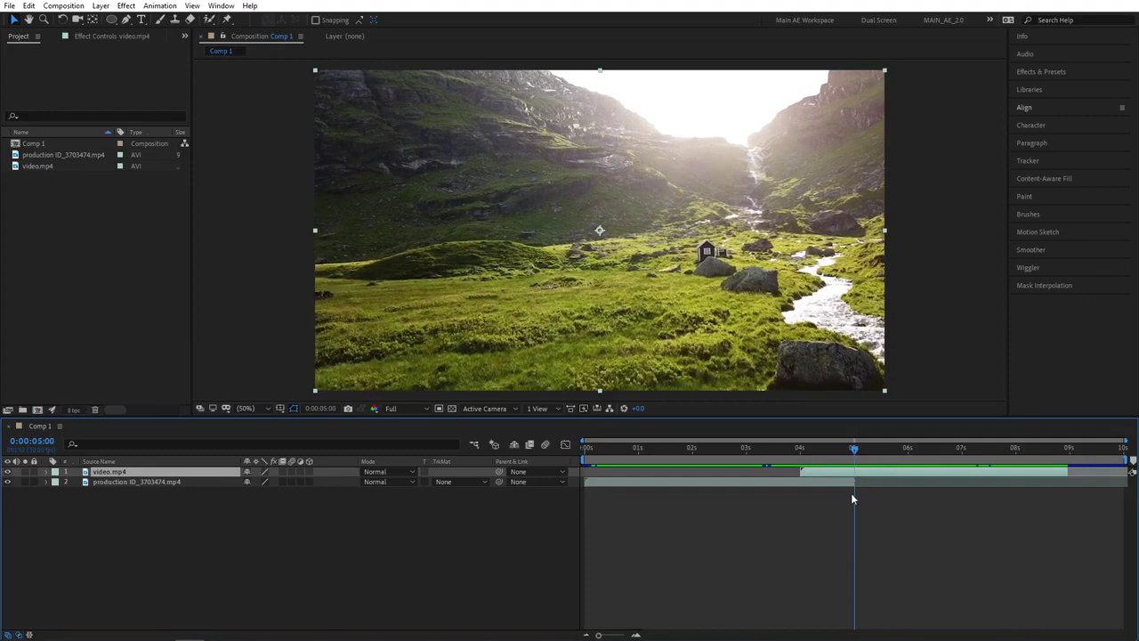
Step: Split video.mp4 at 0:00:05:00 into two layers with Edit > Split Layer
left_click(27, 5)
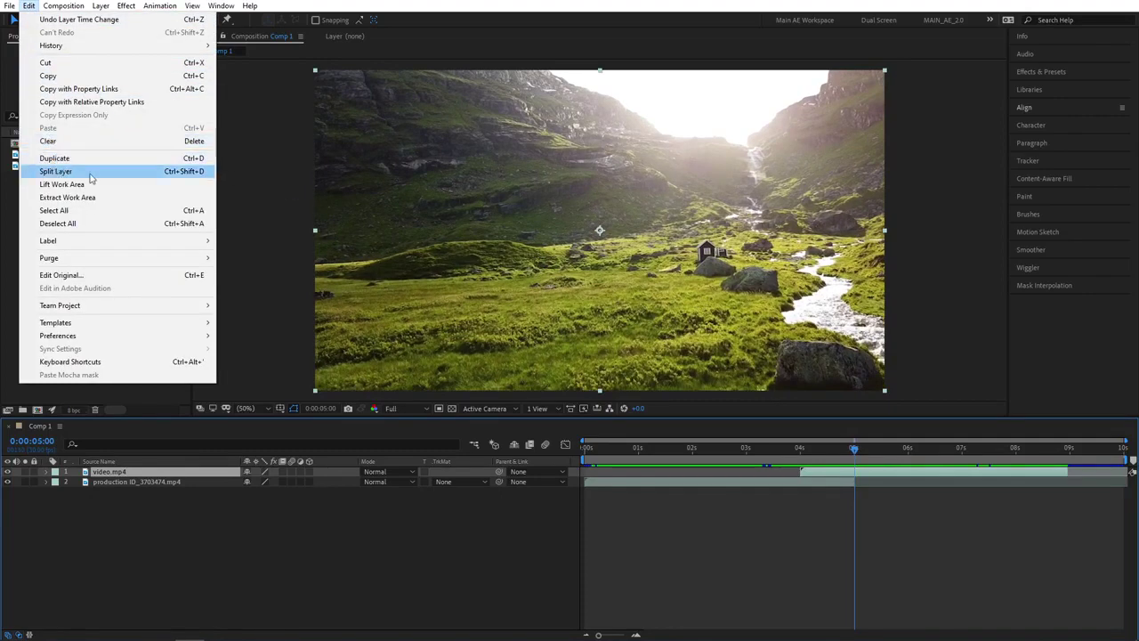
left_click(55, 171)
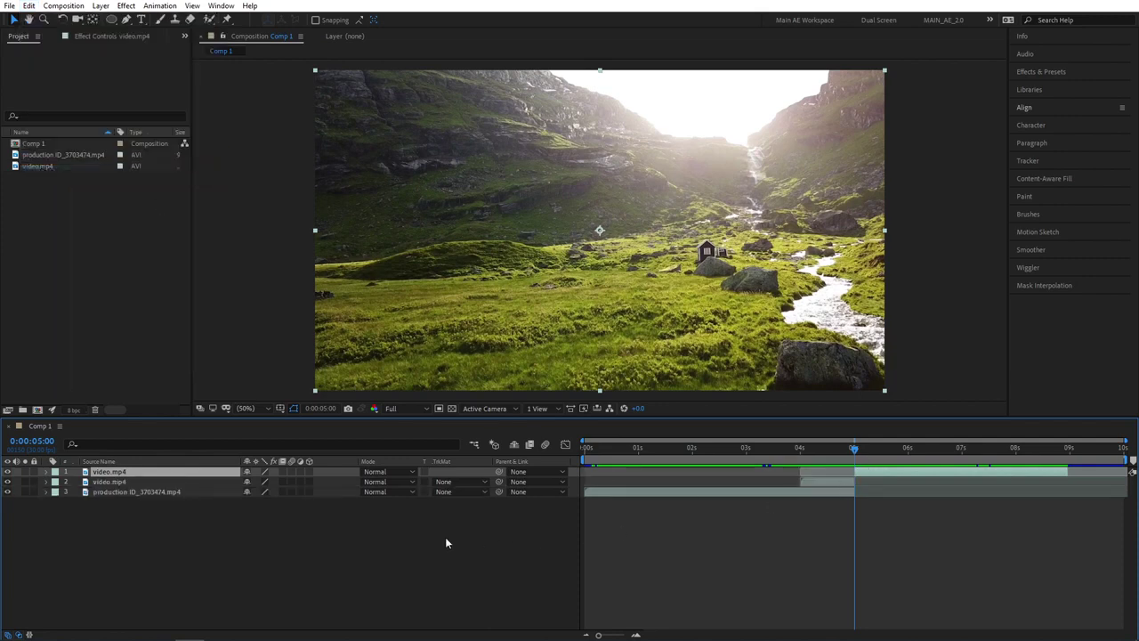
left_click(198, 528)
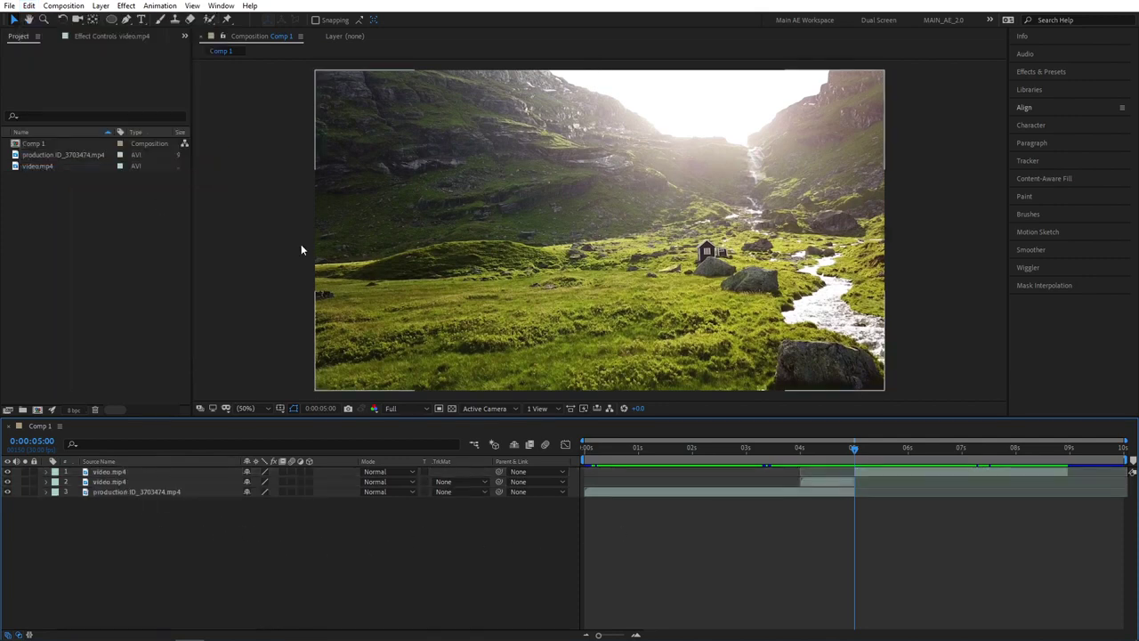
Step: Draw a white-filled circle at the centre of the footage with the Ellipse tool
left_click(110, 19)
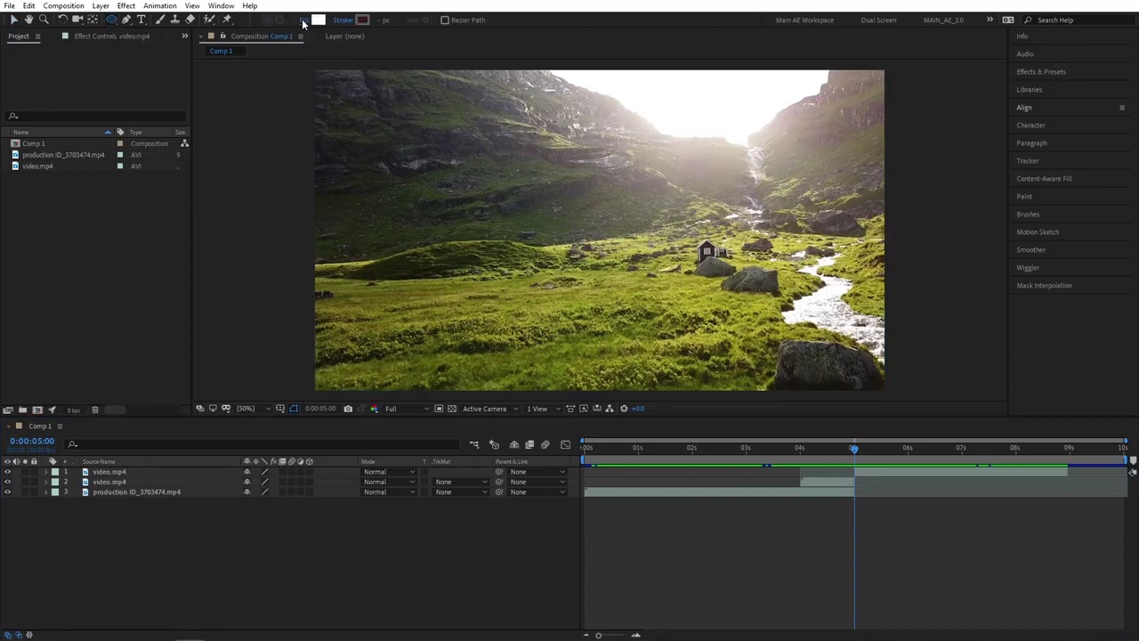
left_click(303, 21)
left_click(513, 157)
left_click(344, 21)
left_click(511, 156)
left_click_drag(600, 236, 675, 159)
Step: Set the viewer magnification to 25% and deselect the circle layer
left_click(247, 407)
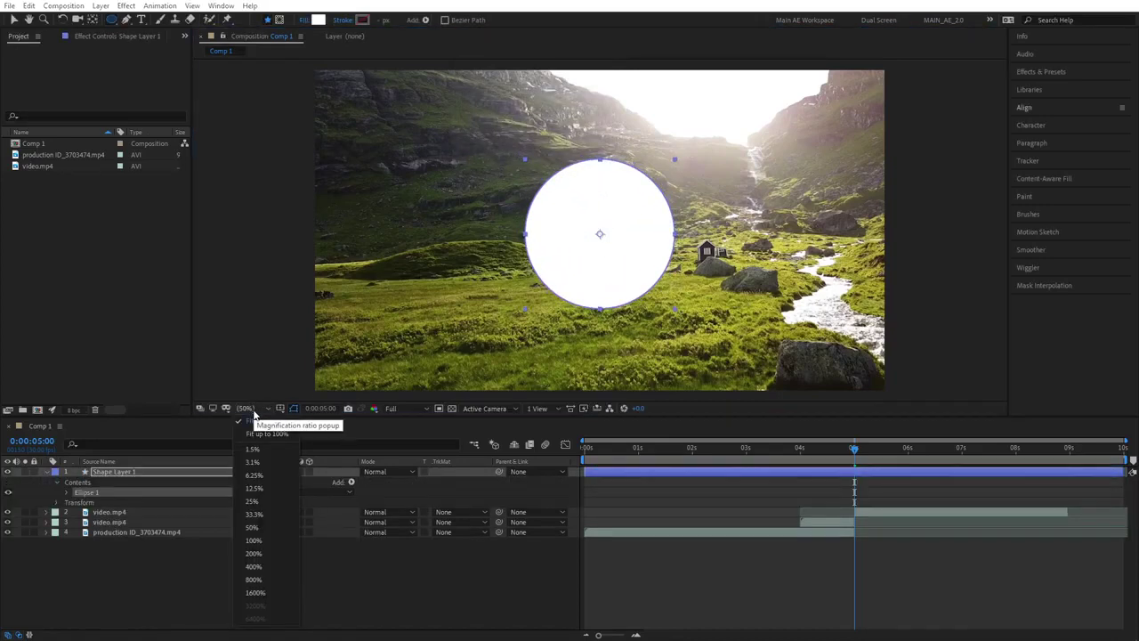
left_click(254, 501)
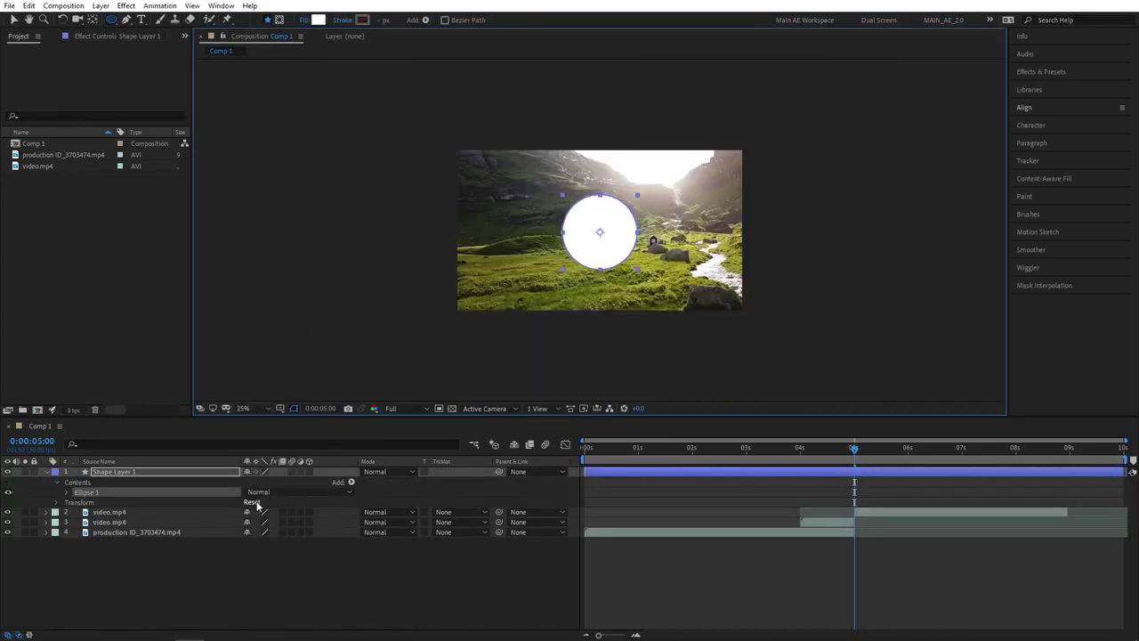
left_click(247, 598)
Step: Move Shape Layer 1 below the top video.mp4 layer and trim it to 0:00:04:00–0:00:05:00
left_click_drag(120, 472, 120, 523)
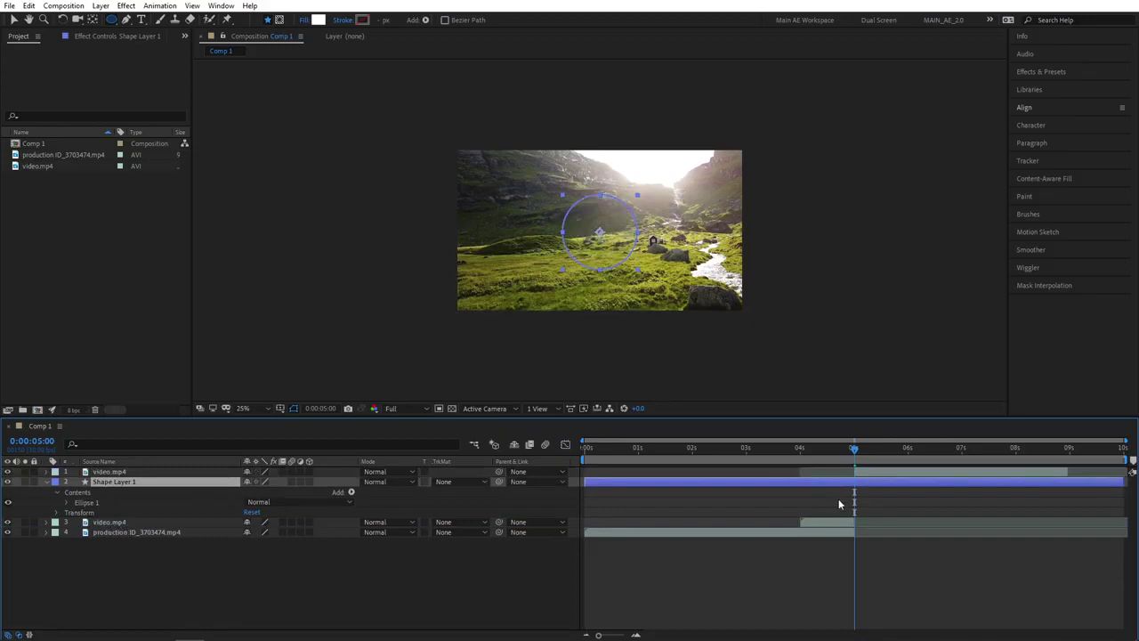
left_click(803, 449)
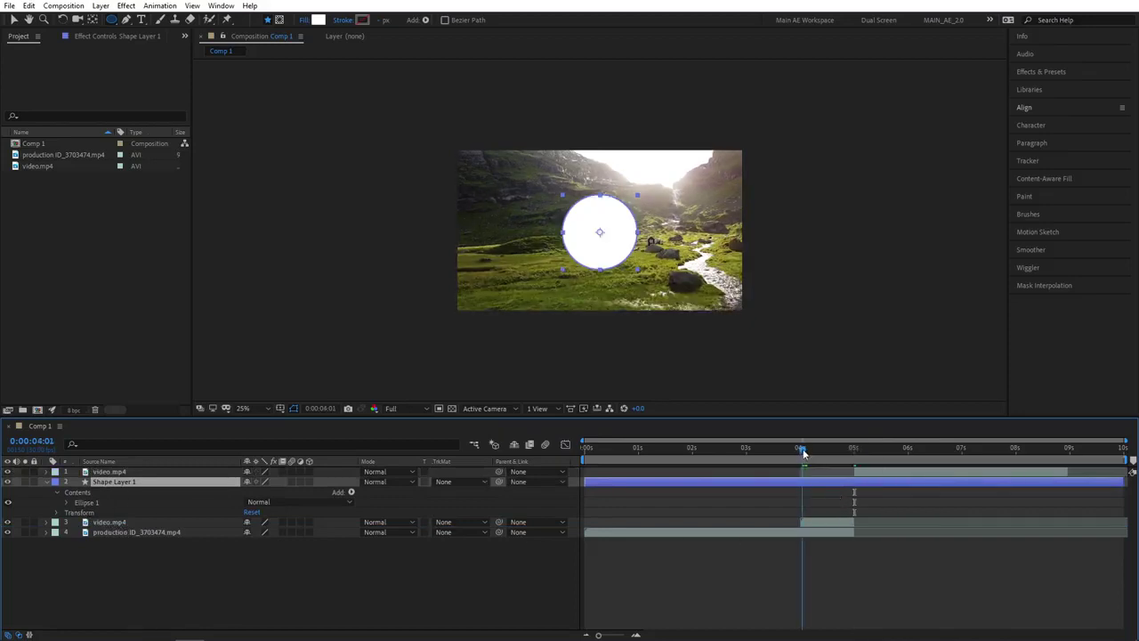
left_click_drag(802, 452, 800, 452)
left_click_drag(613, 482, 855, 450)
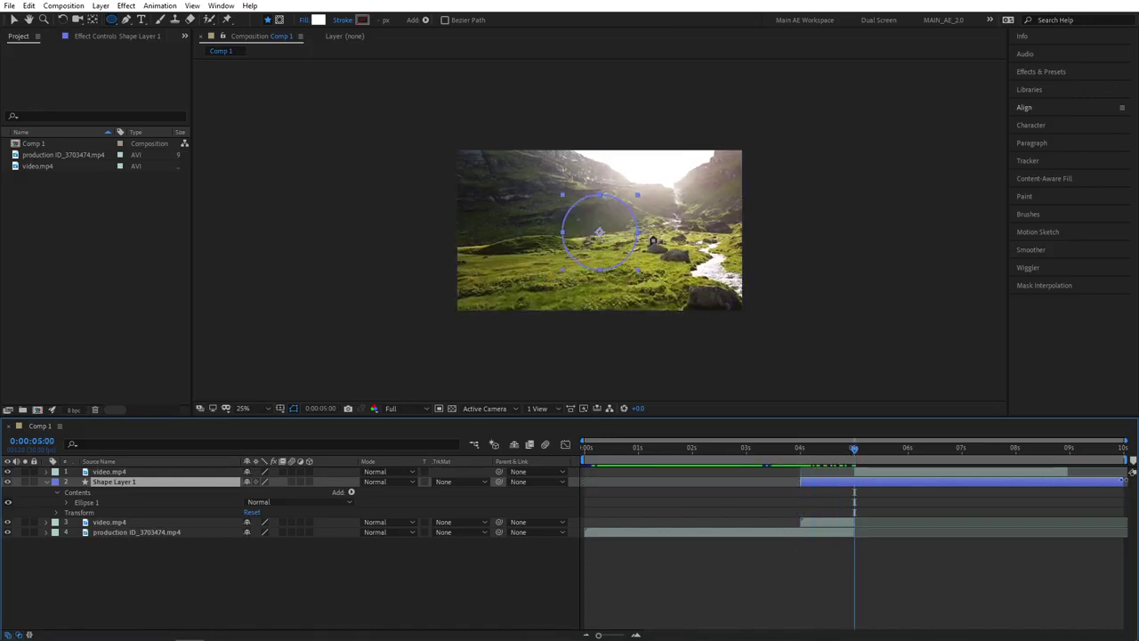
left_click_drag(1100, 481, 861, 497)
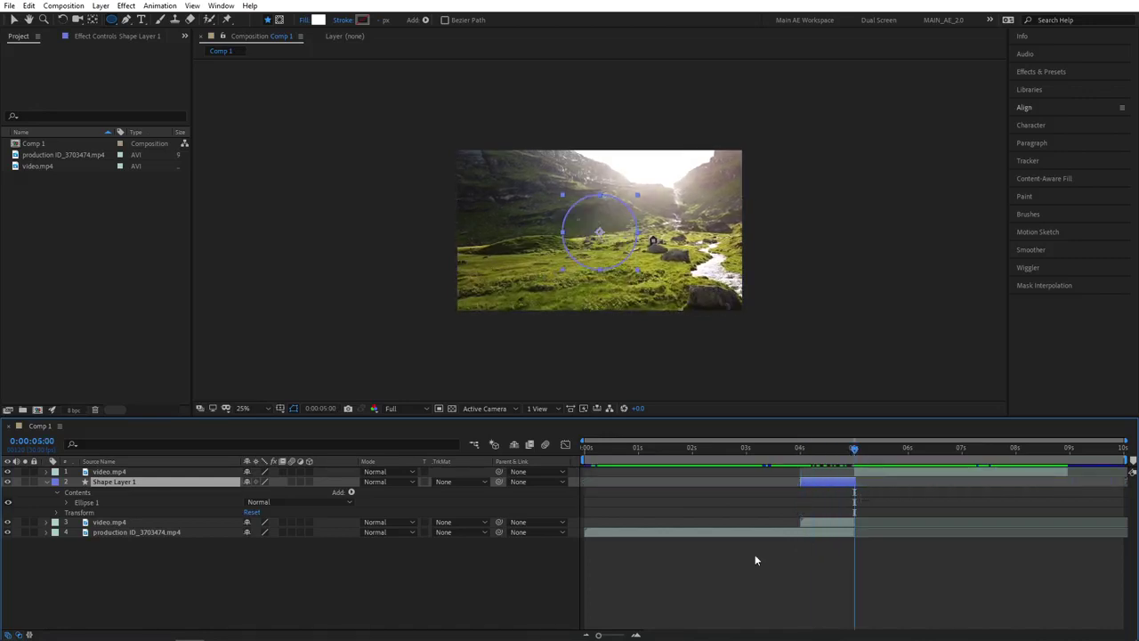
left_click(738, 580)
left_click_drag(854, 451, 817, 451)
Step: At 4 seconds, move the circle off-frame lower right and set Position and Scale keyframes
left_click(833, 484)
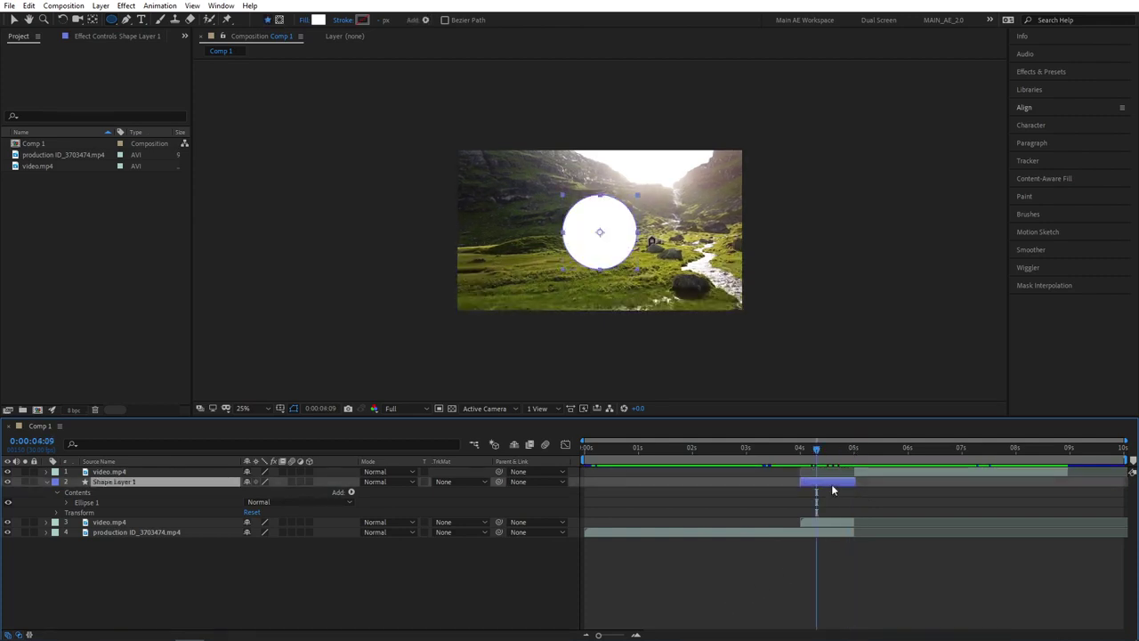
key("p")
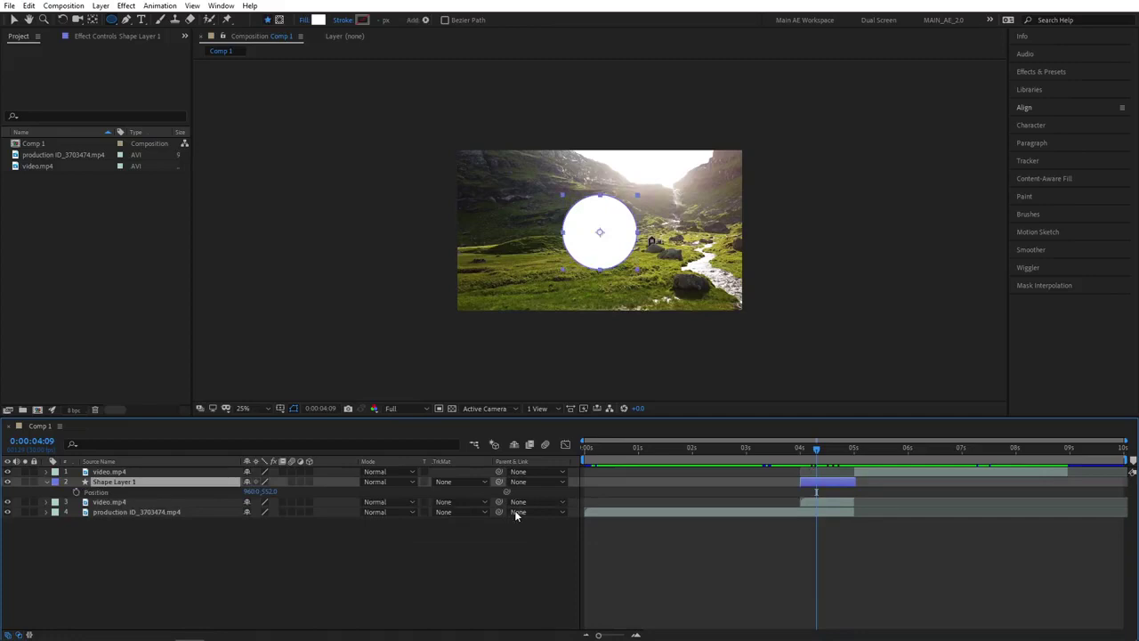
key("shift+s")
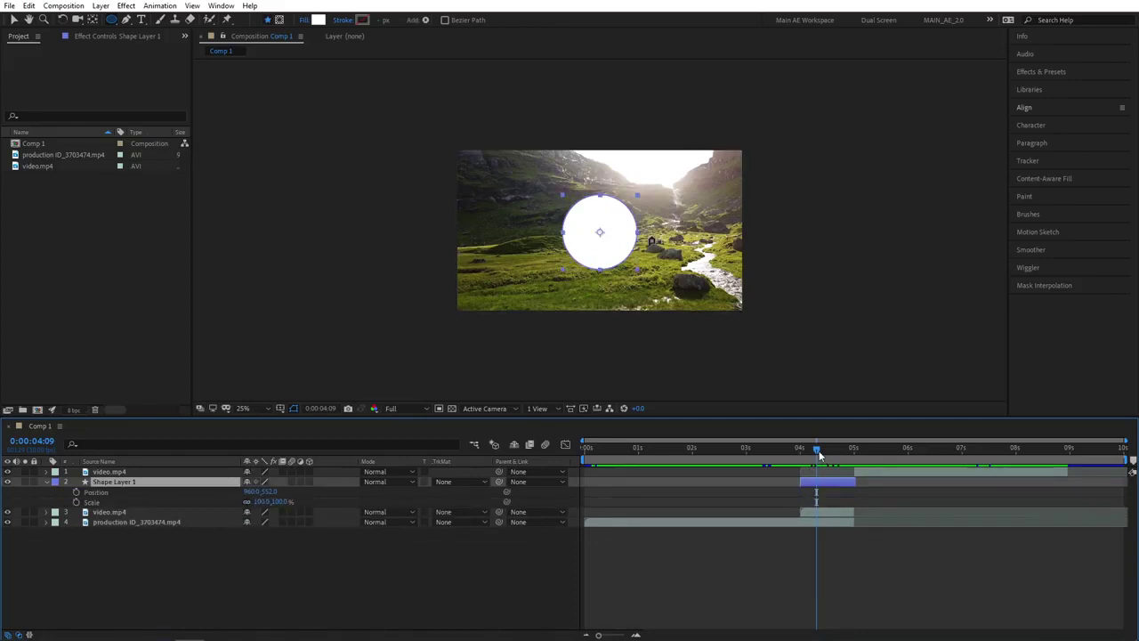
left_click_drag(817, 450, 803, 486)
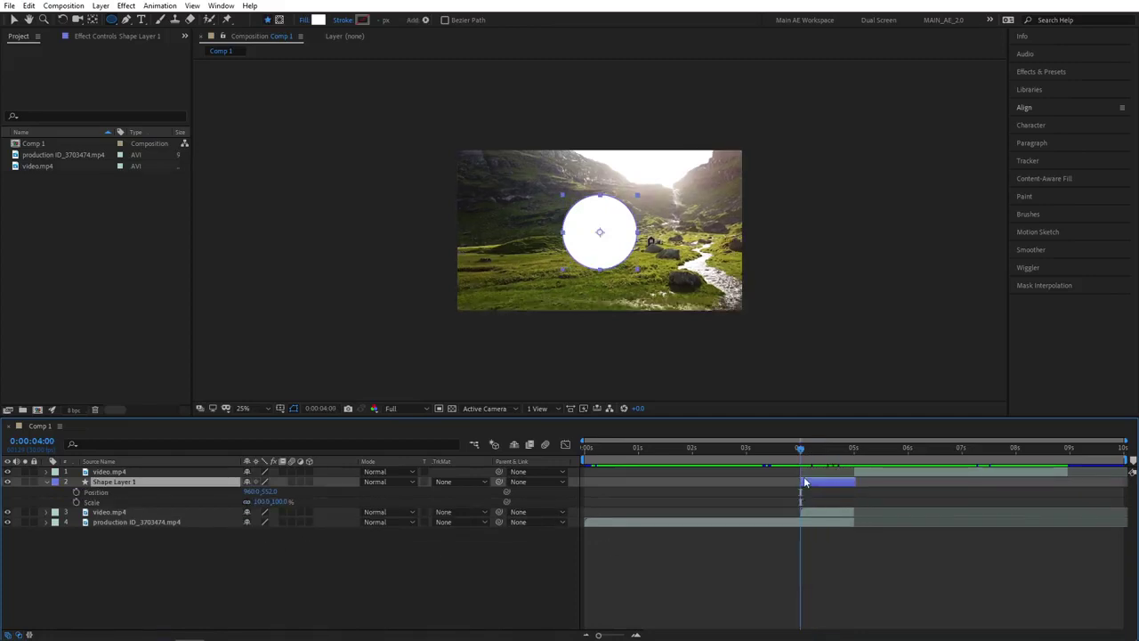
left_click(14, 20)
left_click_drag(597, 233, 794, 362)
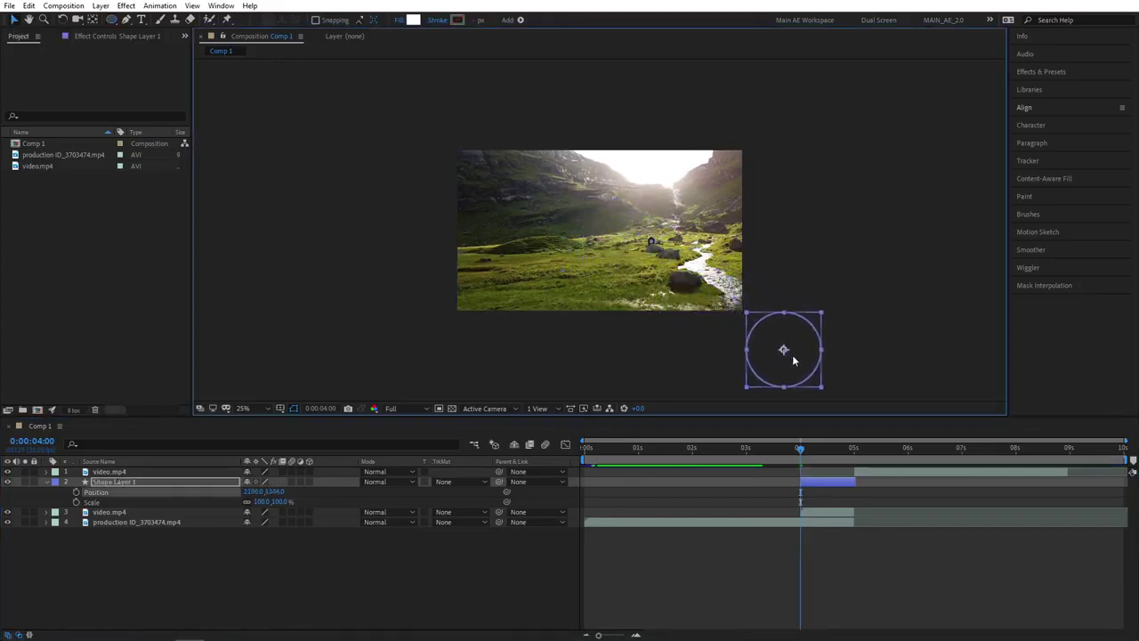
left_click(76, 501)
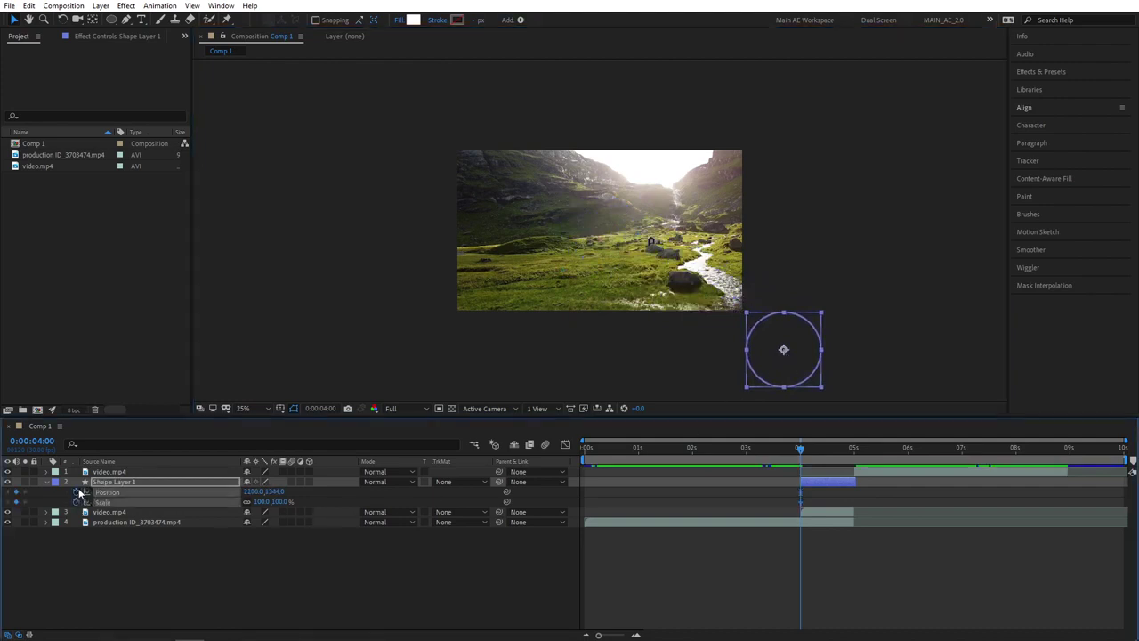
Step: At 5 seconds, centre the circle and enlarge it to cover the frame
left_click_drag(804, 453, 856, 461)
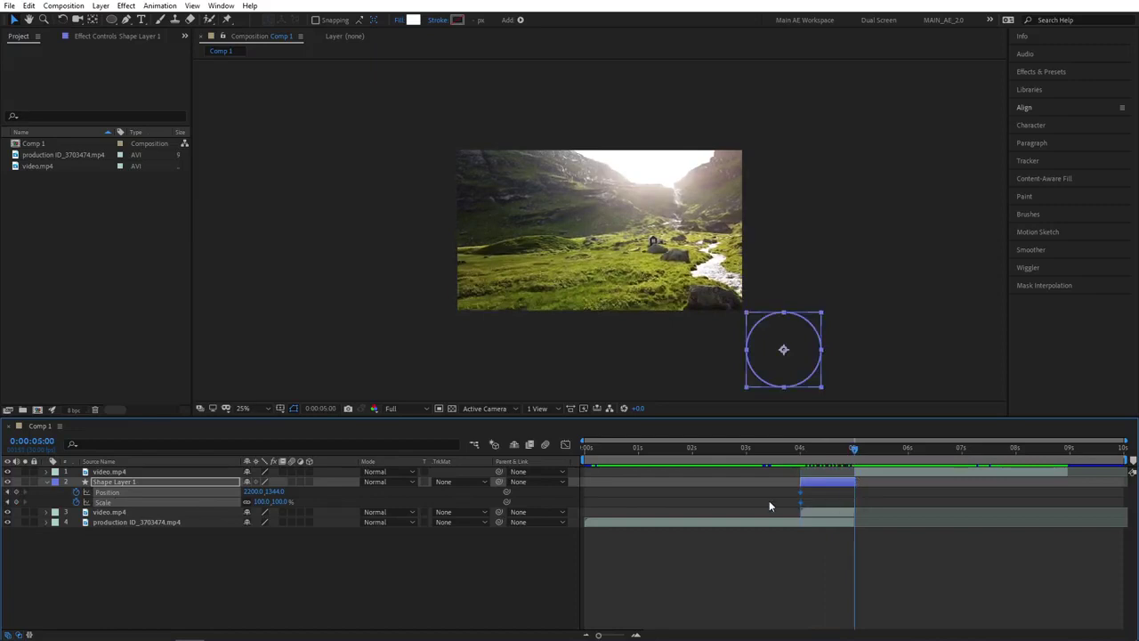
left_click_drag(783, 350, 607, 237)
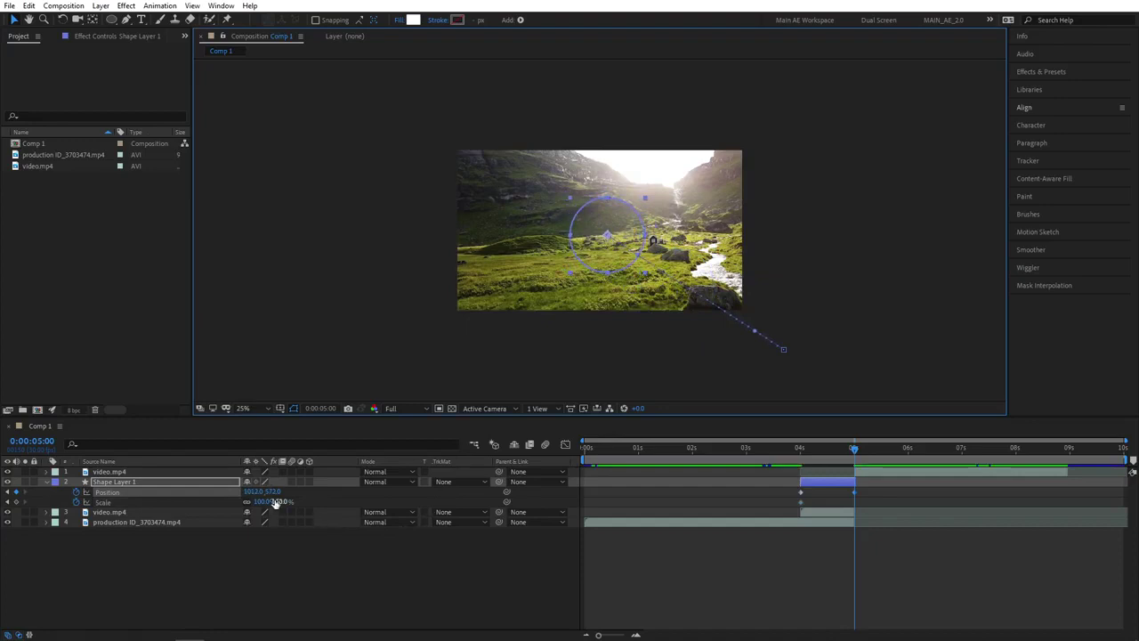
left_click_drag(276, 501, 531, 587)
Step: Apply Easy Ease (F9) to the four Position and Scale keyframes and preview the result
left_click_drag(854, 447, 779, 451)
key("space")
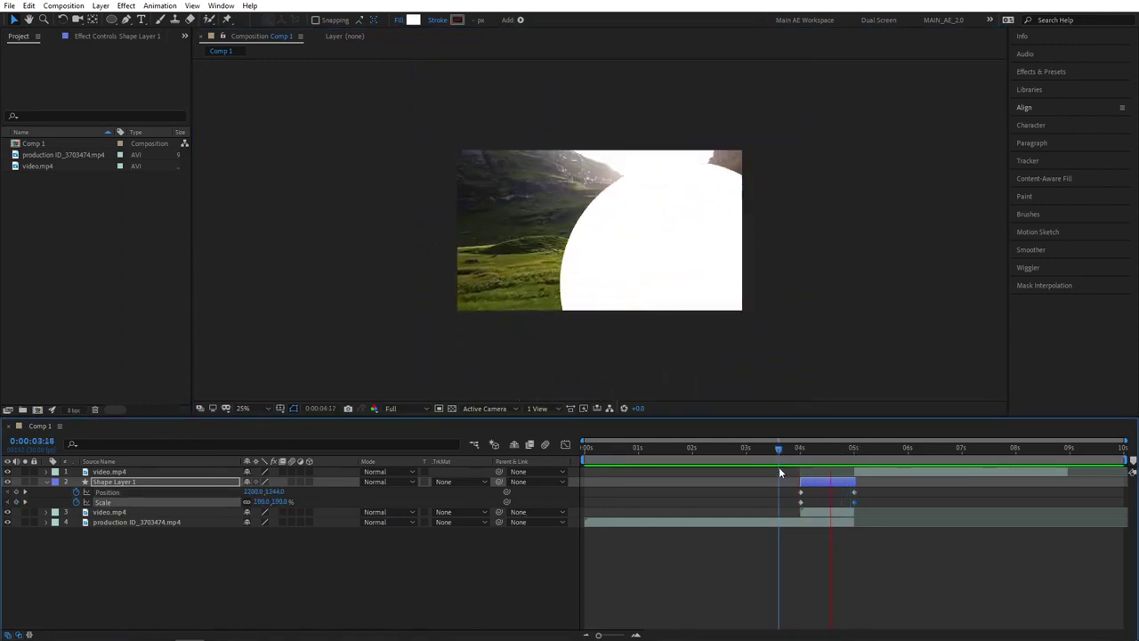
left_click_drag(872, 489, 799, 503)
right_click(801, 493)
mouse_move(843, 488)
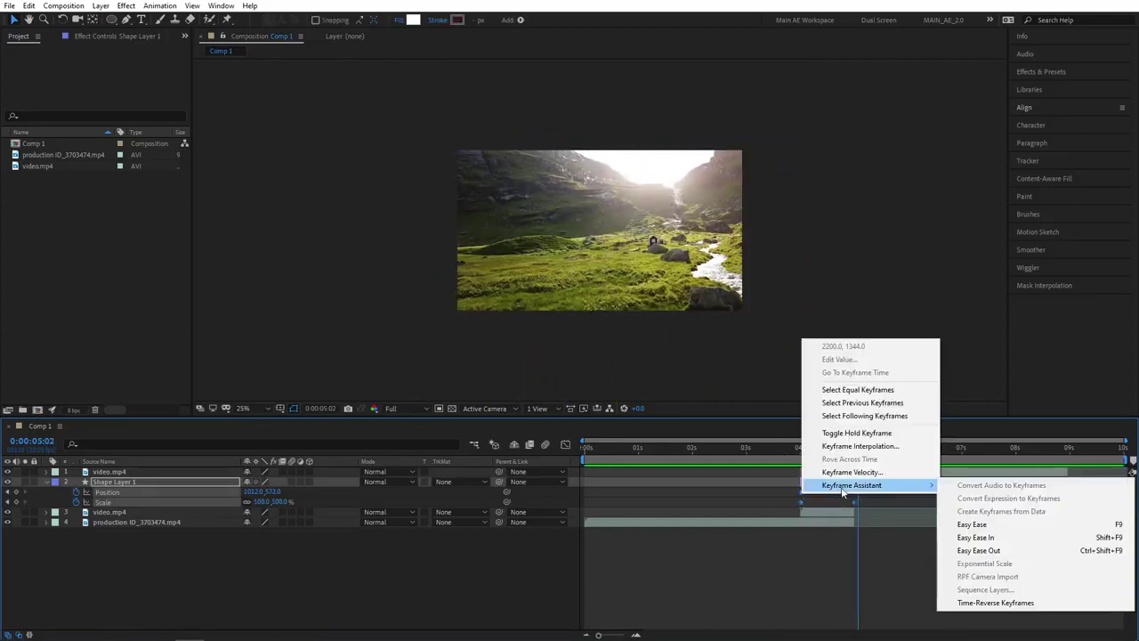
key("F9")
left_click(832, 452)
left_click(797, 447)
key("space")
left_click(791, 567)
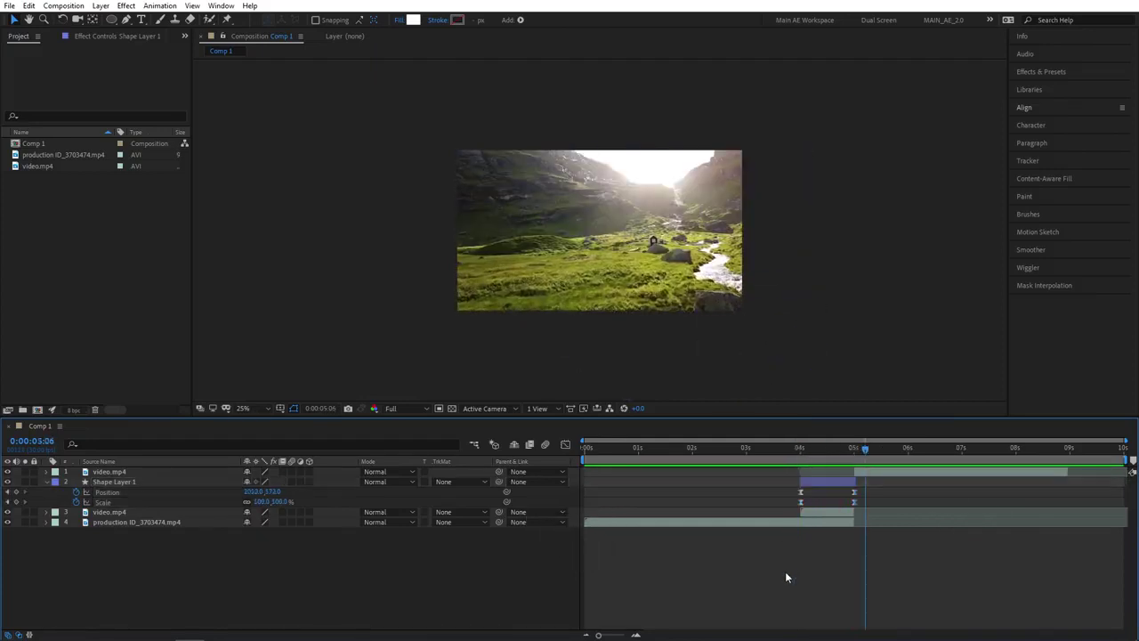
Step: Show the TrkMat column with F4 and set the lower video.mp4 to Alpha Matte 'Shape Layer 1'
left_click(807, 449)
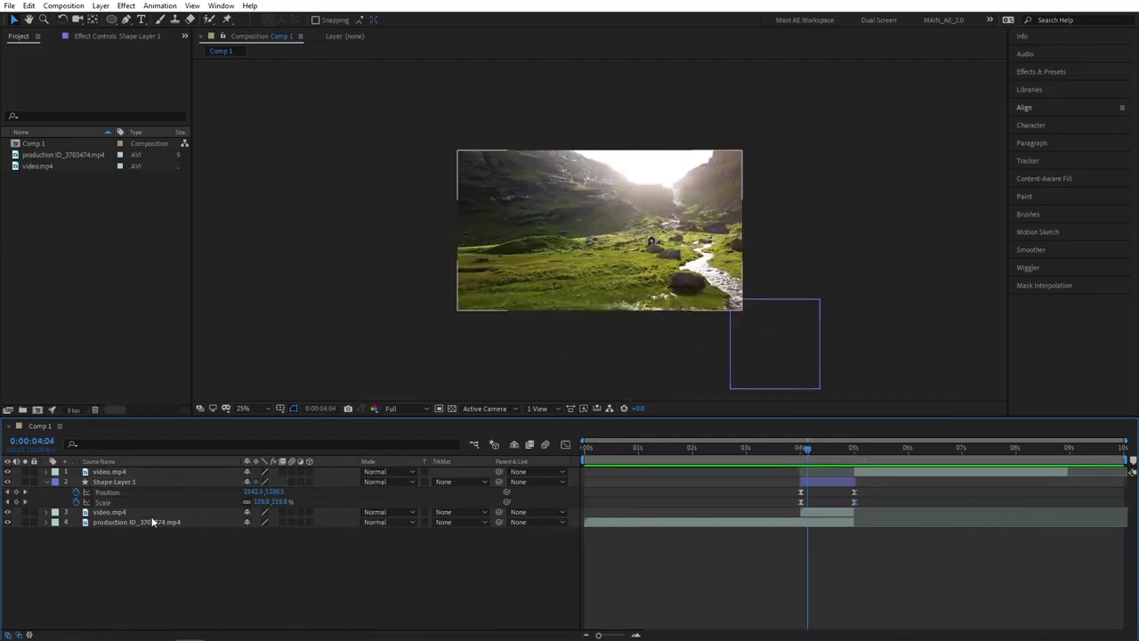
left_click(108, 513)
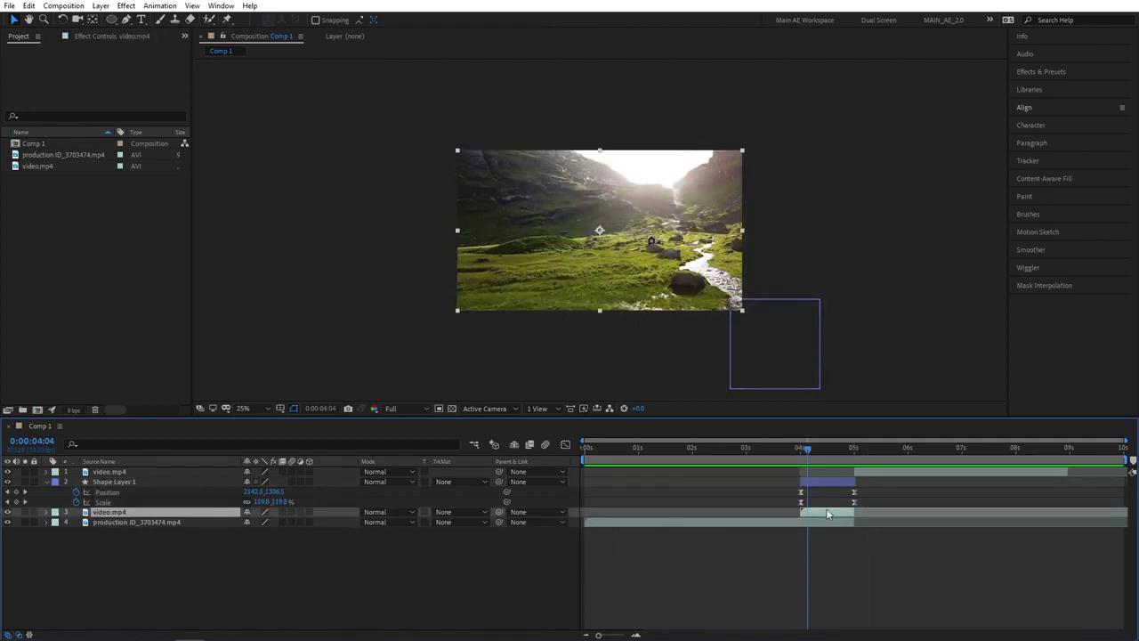
key("F4")
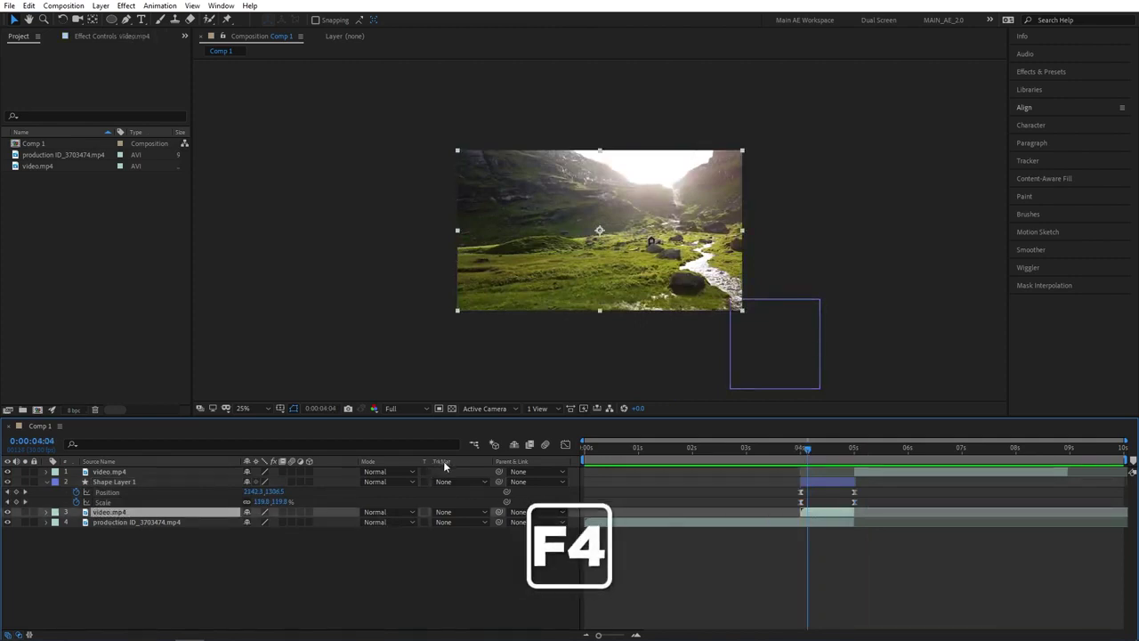
left_click(19, 635)
left_click(19, 635)
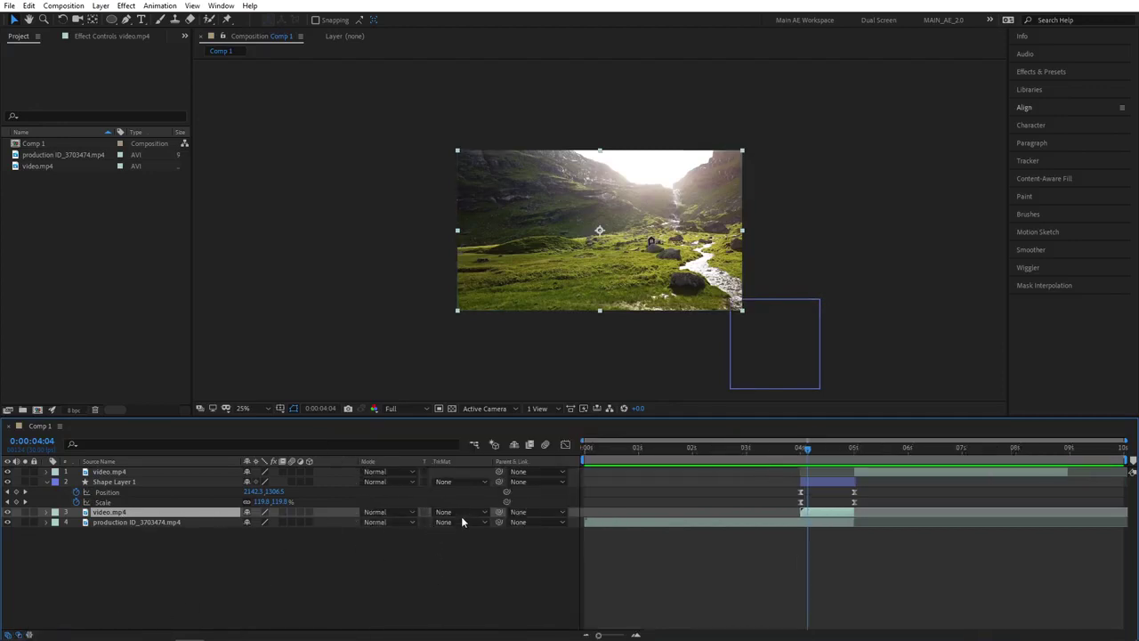
left_click(460, 513)
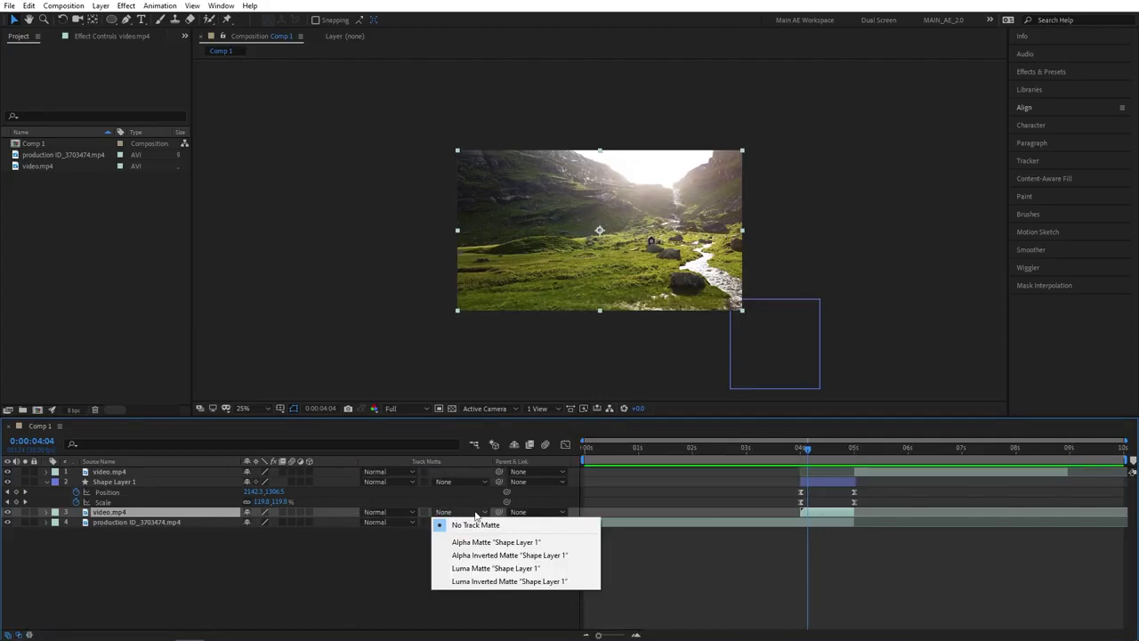
left_click(504, 543)
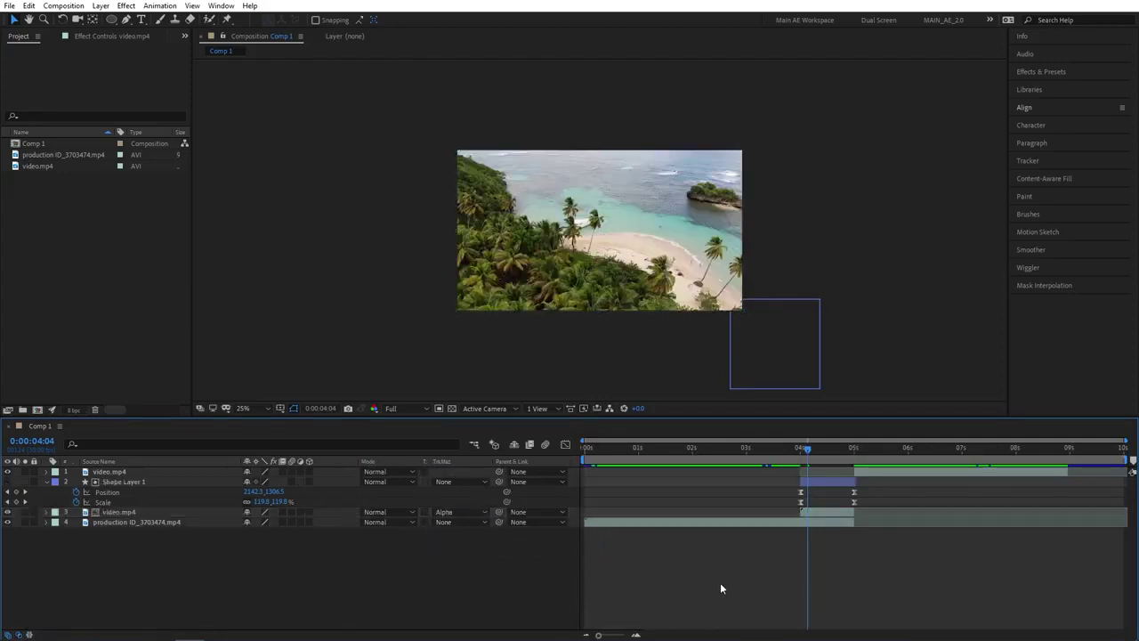
Step: Preview the alpha-matte circle reveal around 4 seconds
key("space")
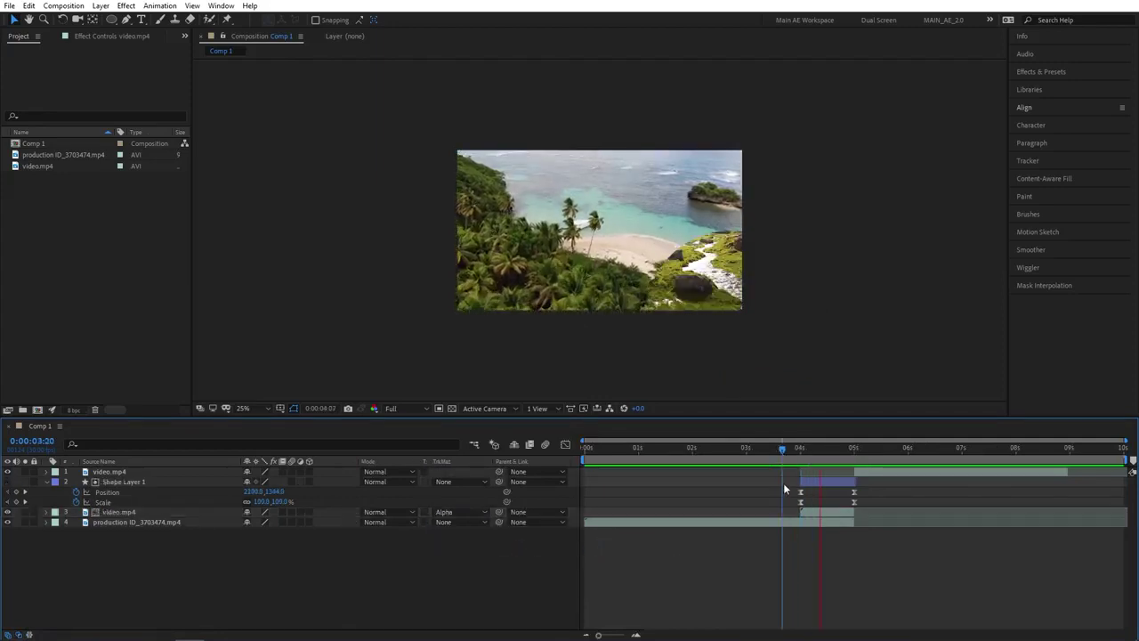
mouse_move(841, 452)
left_mouse_down()
mouse_move(790, 456)
mouse_move(839, 451)
mouse_move(817, 450)
mouse_move(829, 451)
left_mouse_up()
key("space")
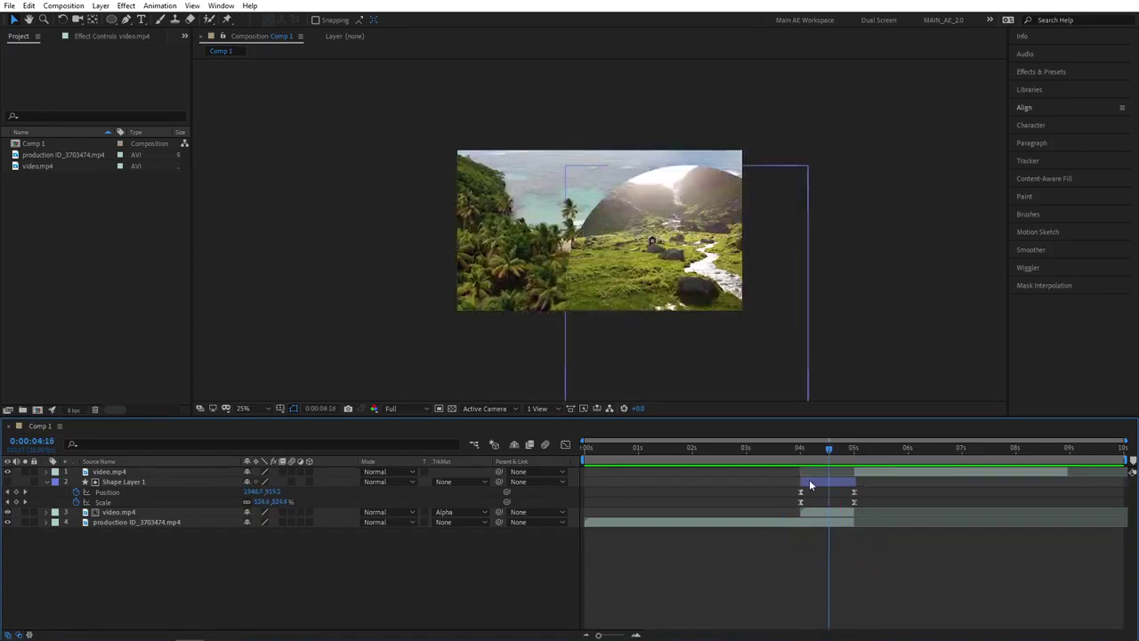
Step: Give the Shape Layer 1 circle a solid stroke coloured grey 595959
left_click(810, 485)
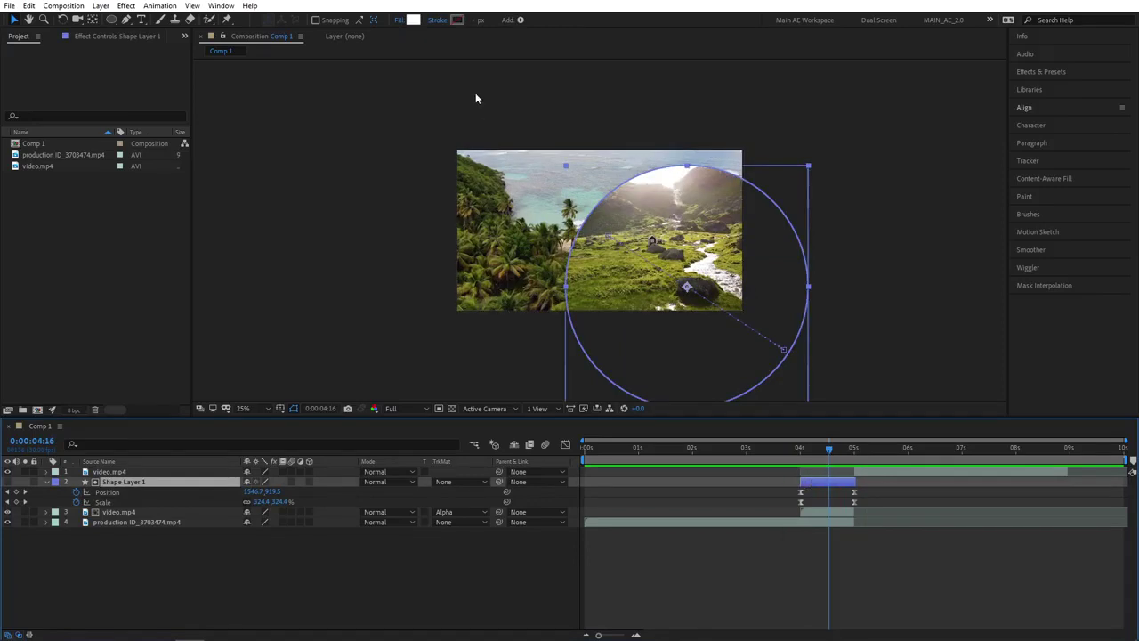
left_click(439, 19)
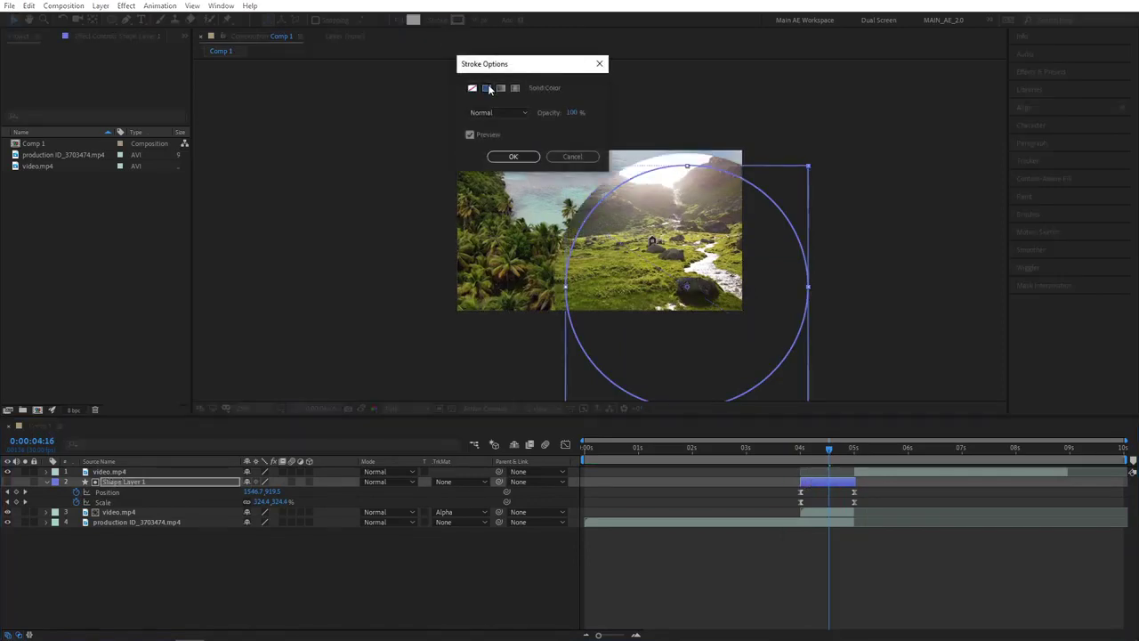
left_click(488, 89)
left_click(513, 156)
left_click(455, 19)
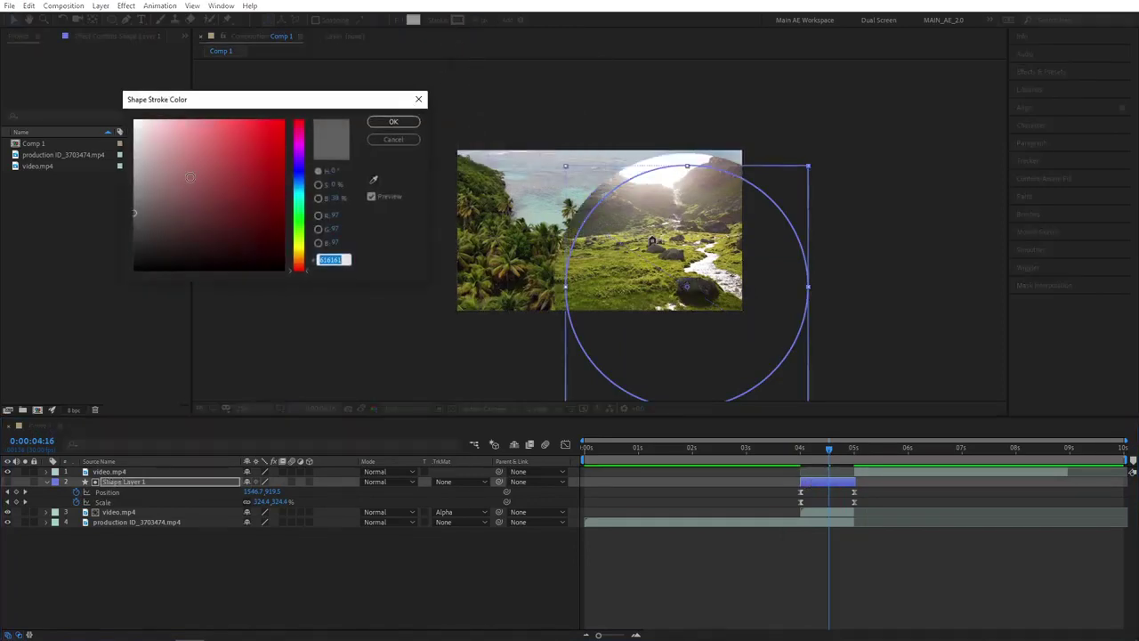
left_click_drag(167, 214, 123, 218)
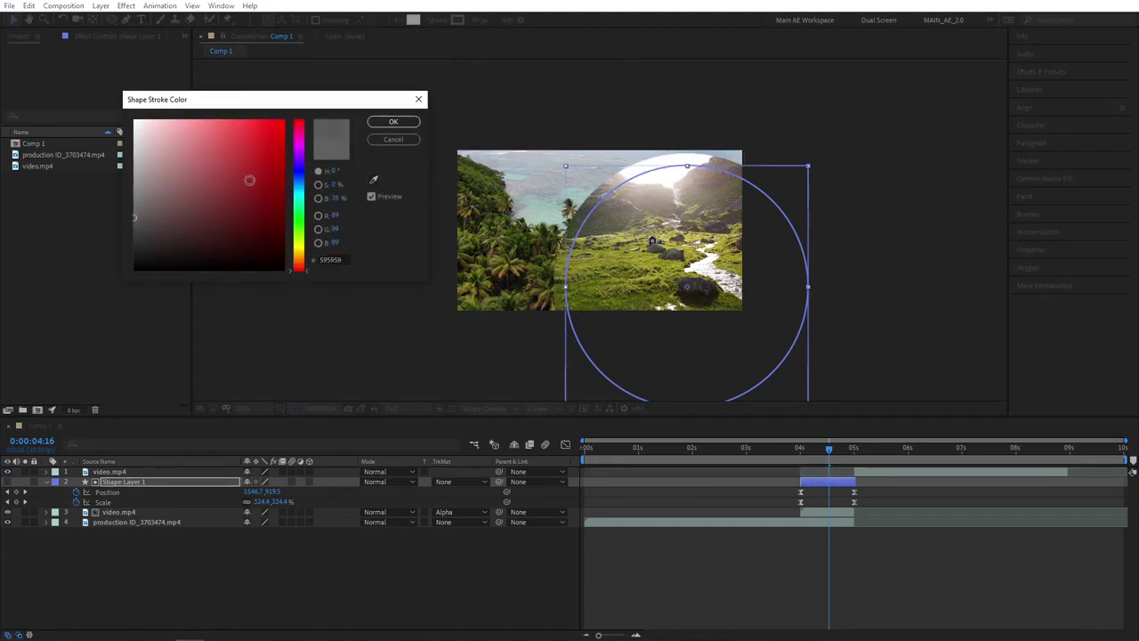
left_click(392, 121)
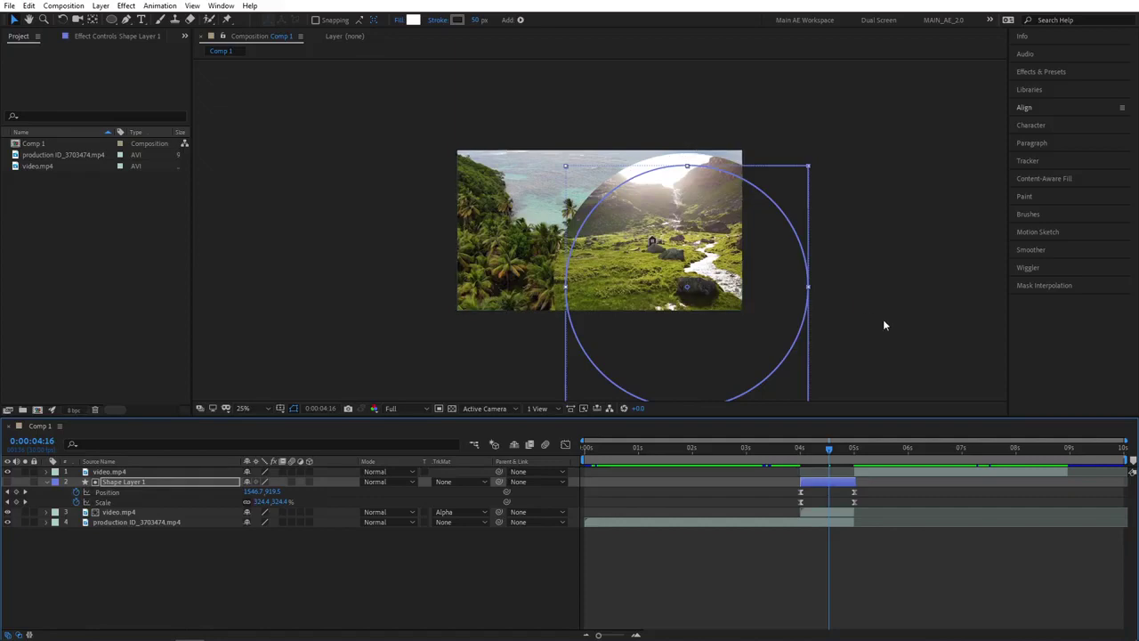
Step: Change the lower video.mp4 layer's track matte to Luma Matte 'Shape Layer 1'
left_click(713, 554)
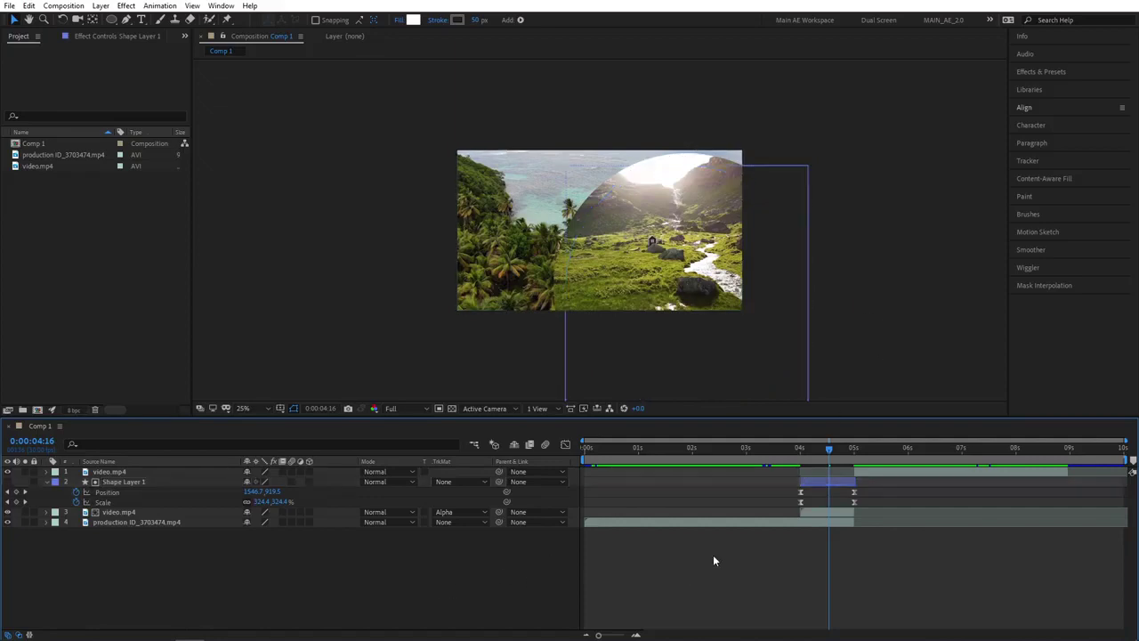
left_click(303, 515)
left_click(447, 512)
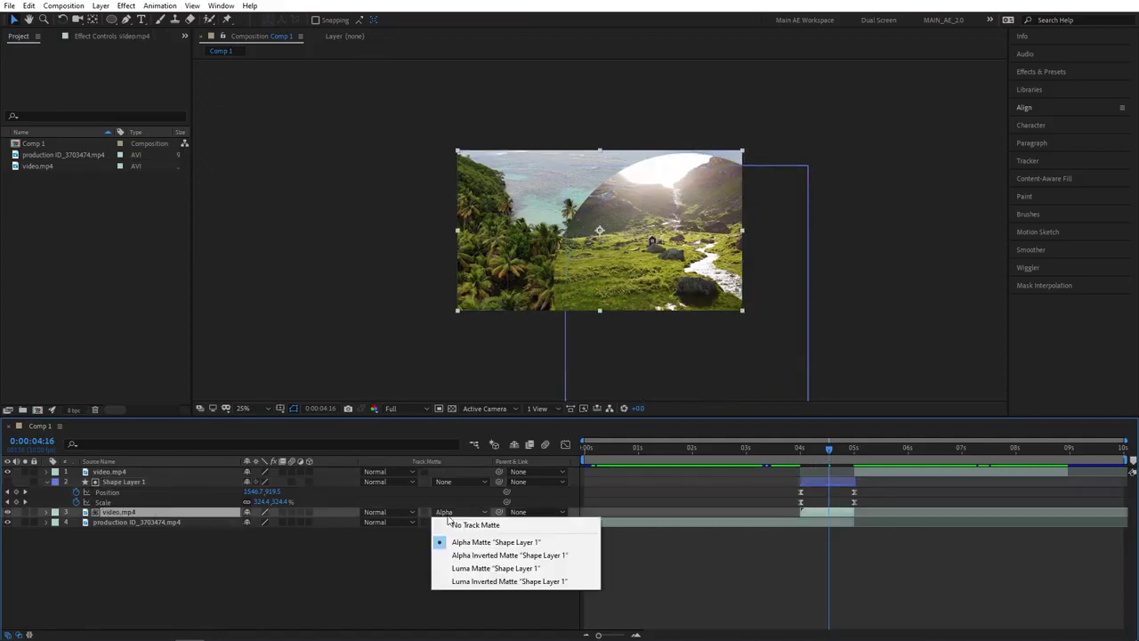
left_click(482, 569)
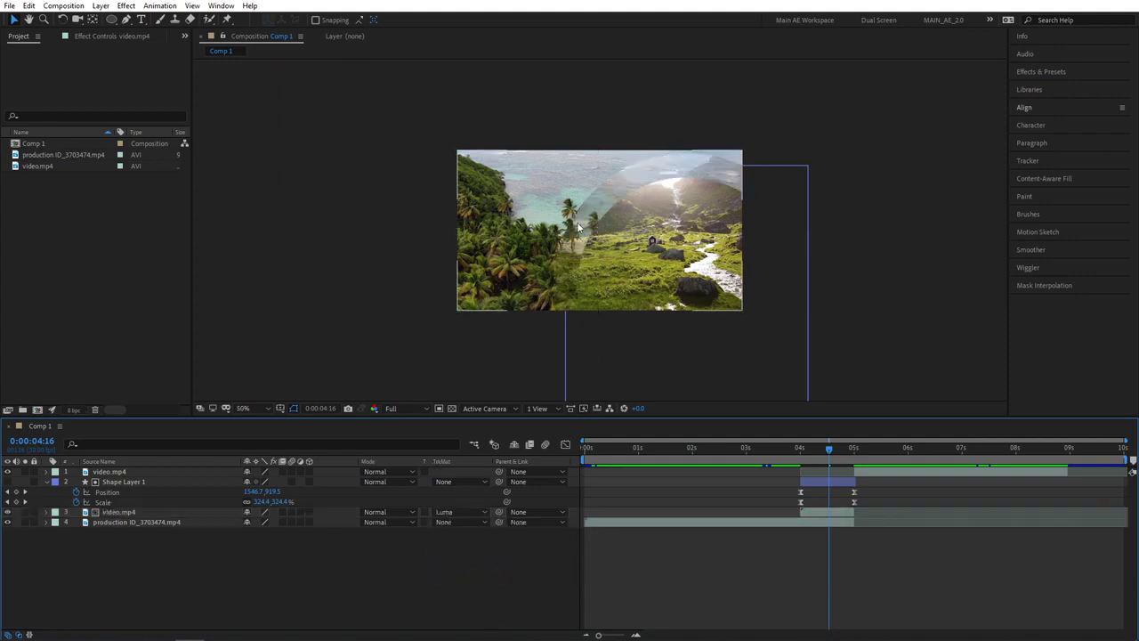
Step: Zoom in to inspect the semi-transparent reveal edge, then fit the composition back in view
key("period")
key("period")
scroll(610, 196, "up", 2)
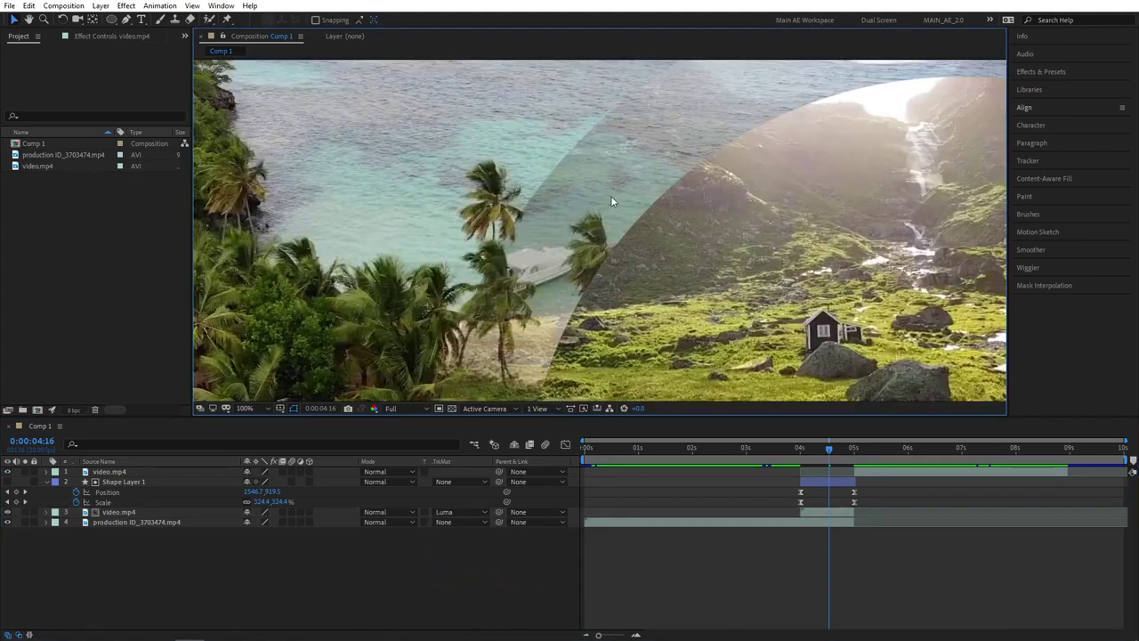
left_click_drag(797, 125, 597, 191)
scroll(601, 214, "down", 2)
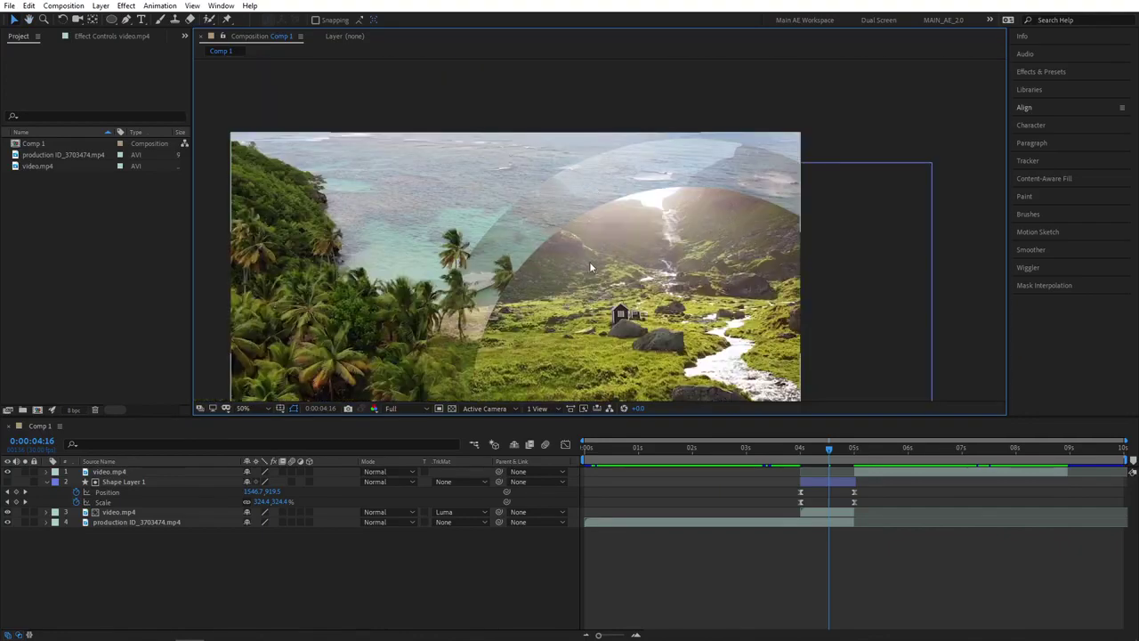
key("shift+/")
left_click(780, 448)
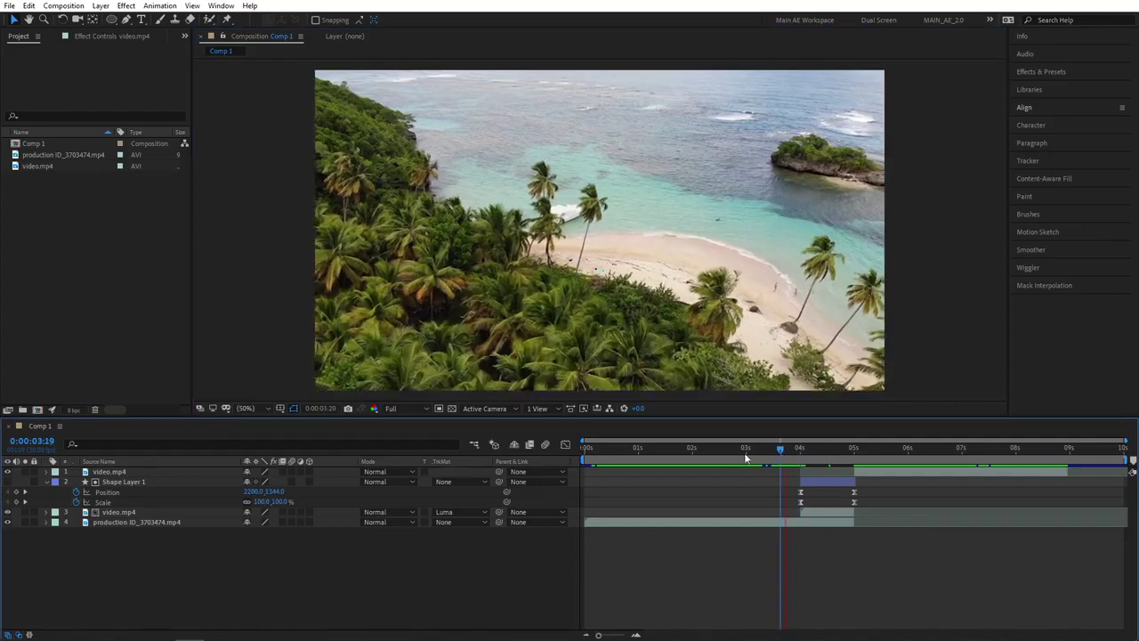
key("space")
left_click(834, 451)
left_click_drag(834, 451, 848, 452)
left_click(776, 449)
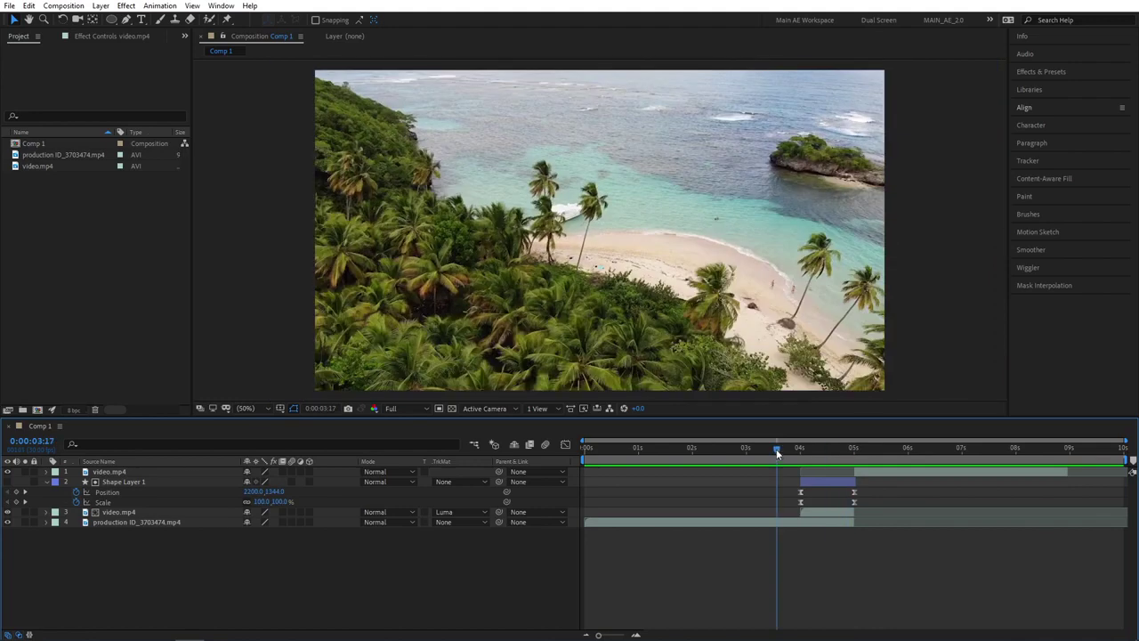
key("space")
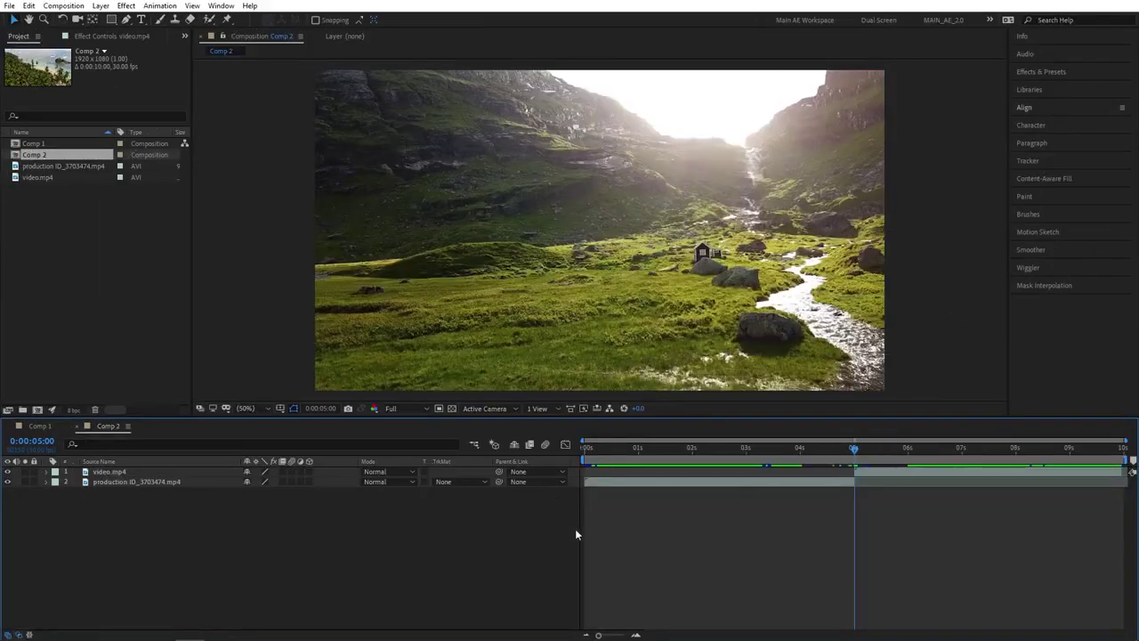
Step: Make video.mp4 start at 4 seconds and split it at 0:00:05:00 with Edit > Split Layer
left_click_drag(856, 450, 802, 450)
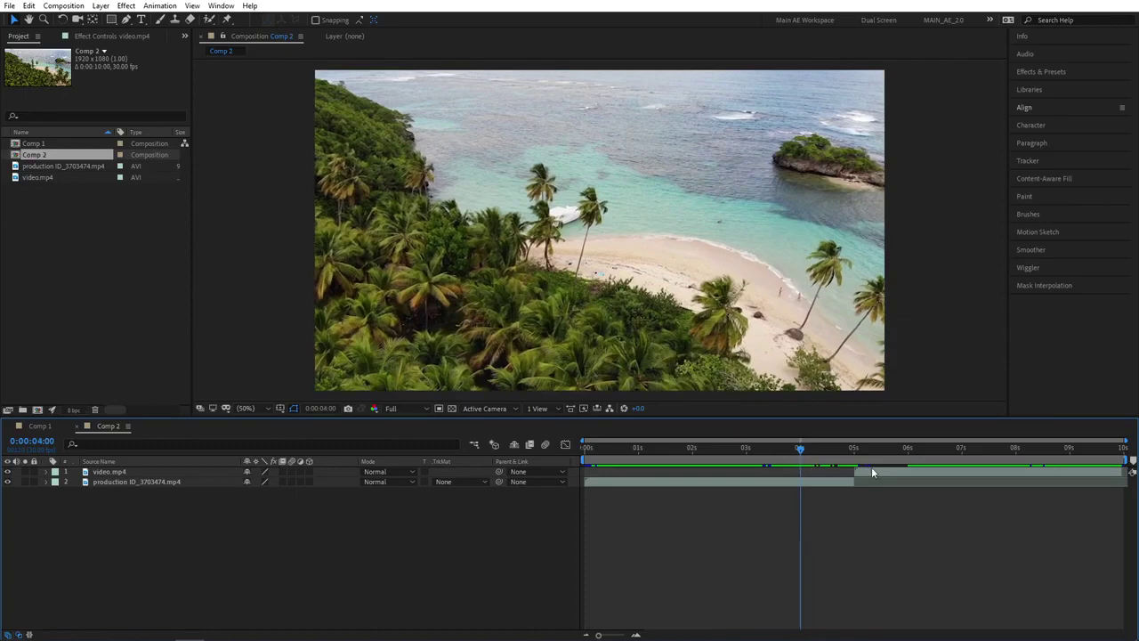
left_click_drag(873, 473, 854, 452)
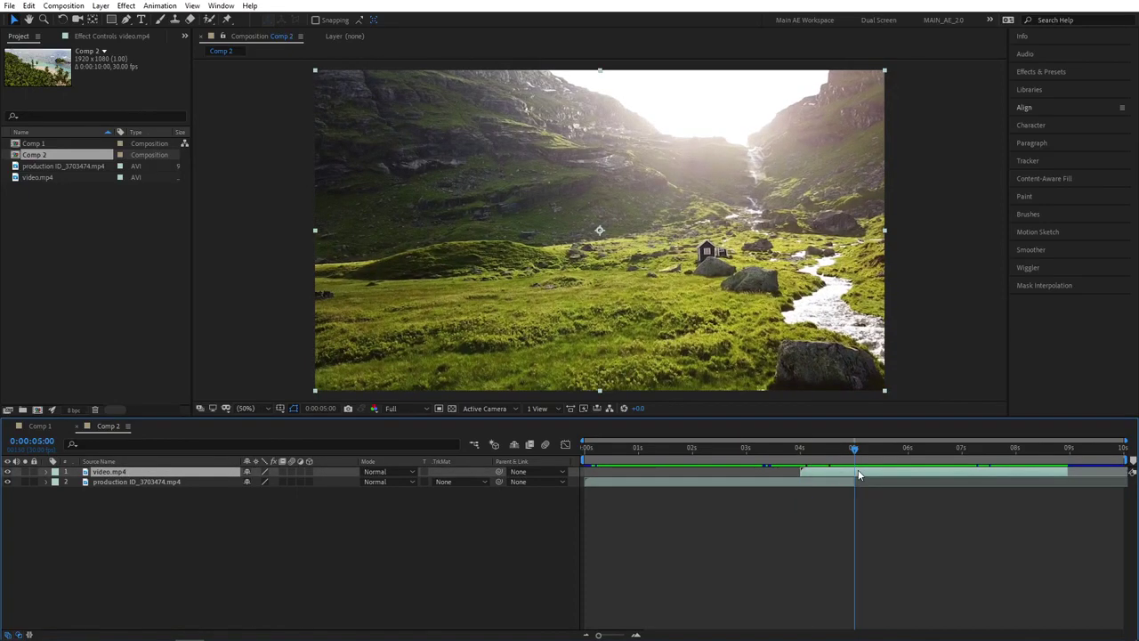
right_click(858, 475)
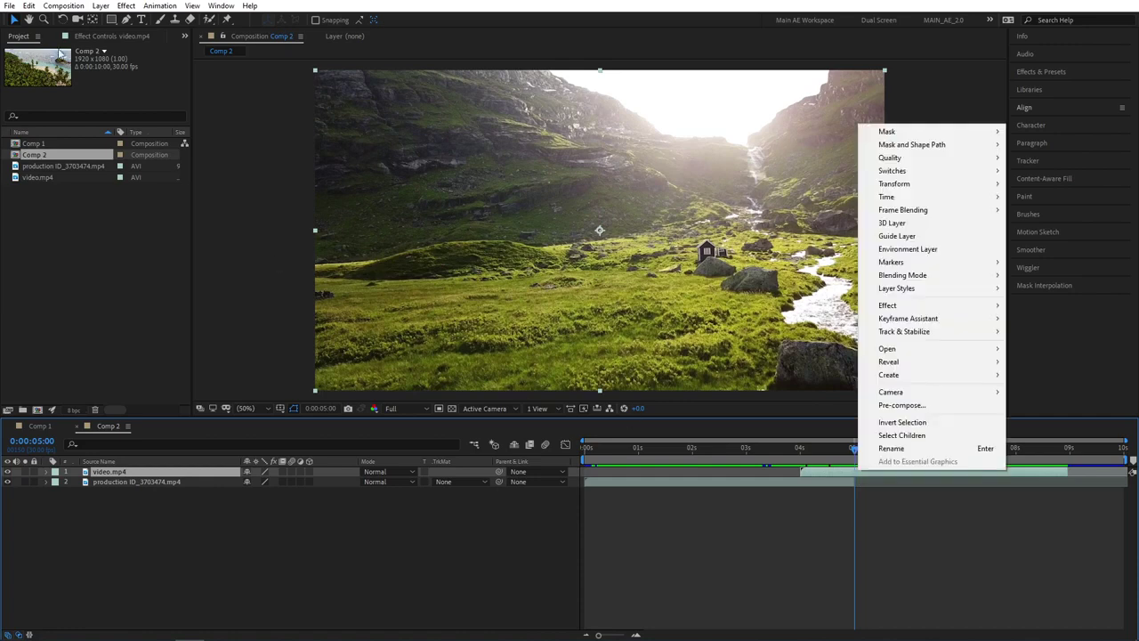
left_click(29, 7)
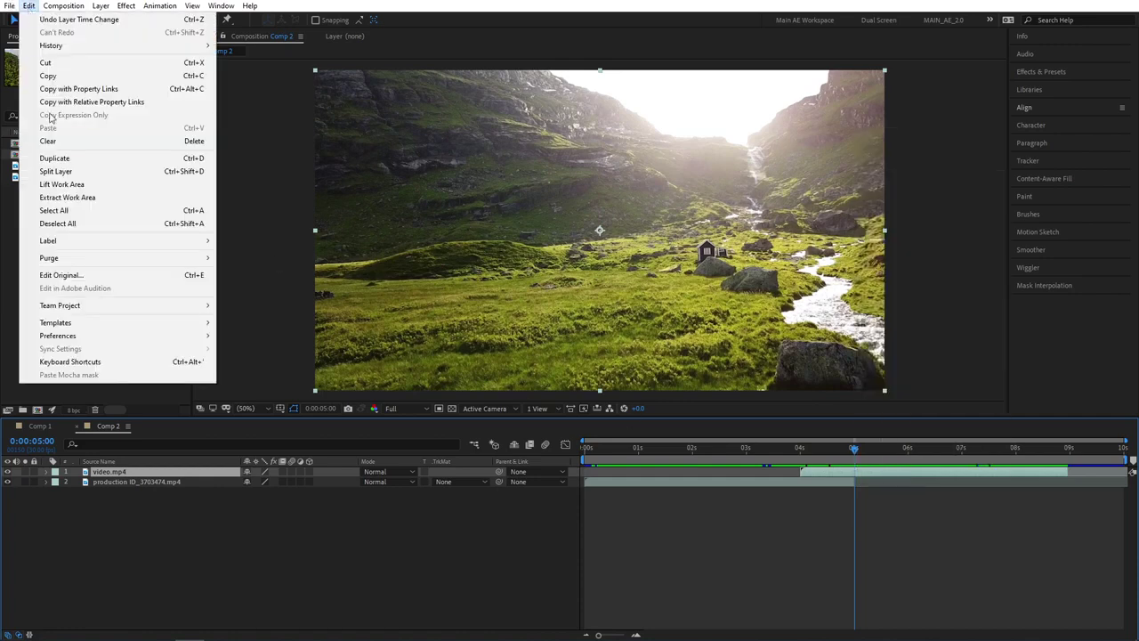
left_click(63, 168)
left_click(276, 574)
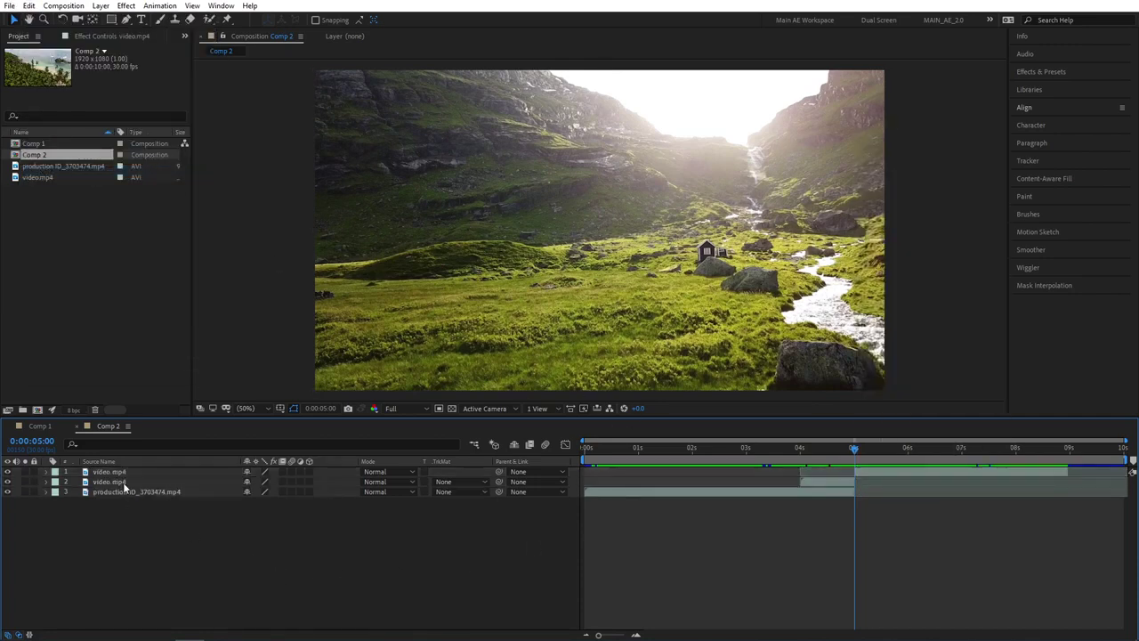
Step: At 25% view, draw two white rectangles over the frame's top and bottom halves
left_click(111, 20)
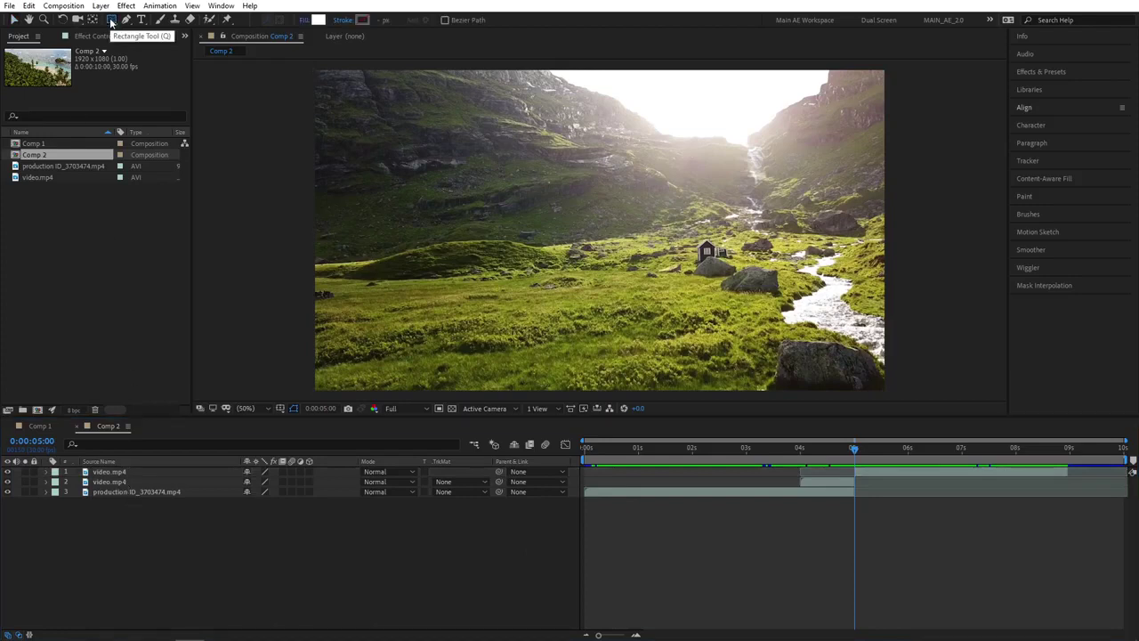
left_click(254, 411)
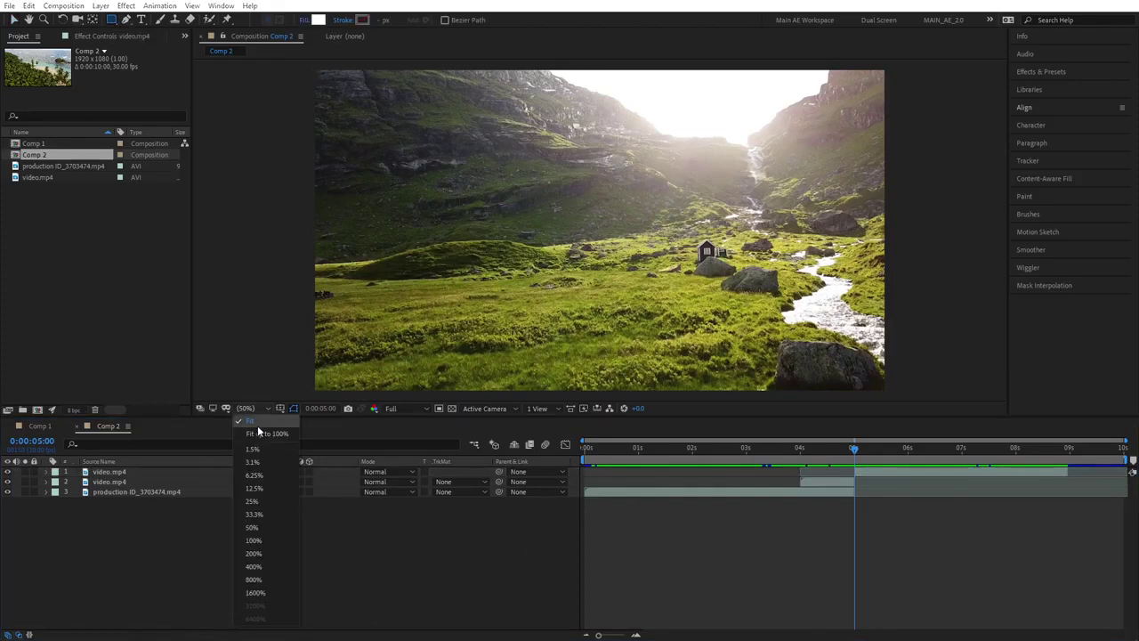
left_click(252, 502)
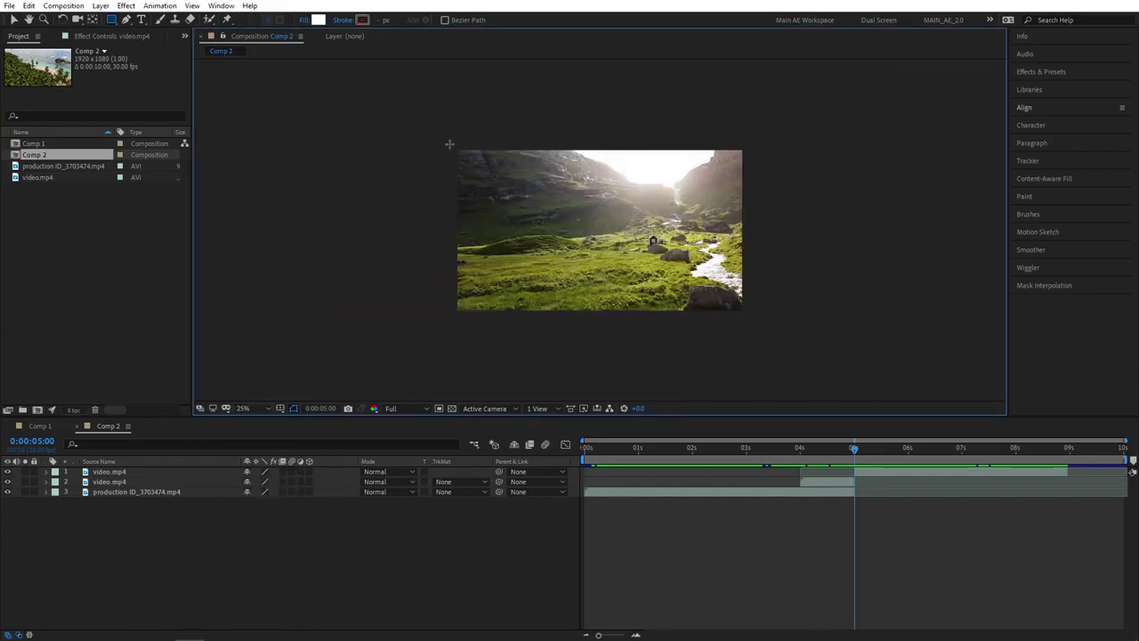
left_click_drag(439, 139, 758, 235)
left_click_drag(431, 232, 767, 317)
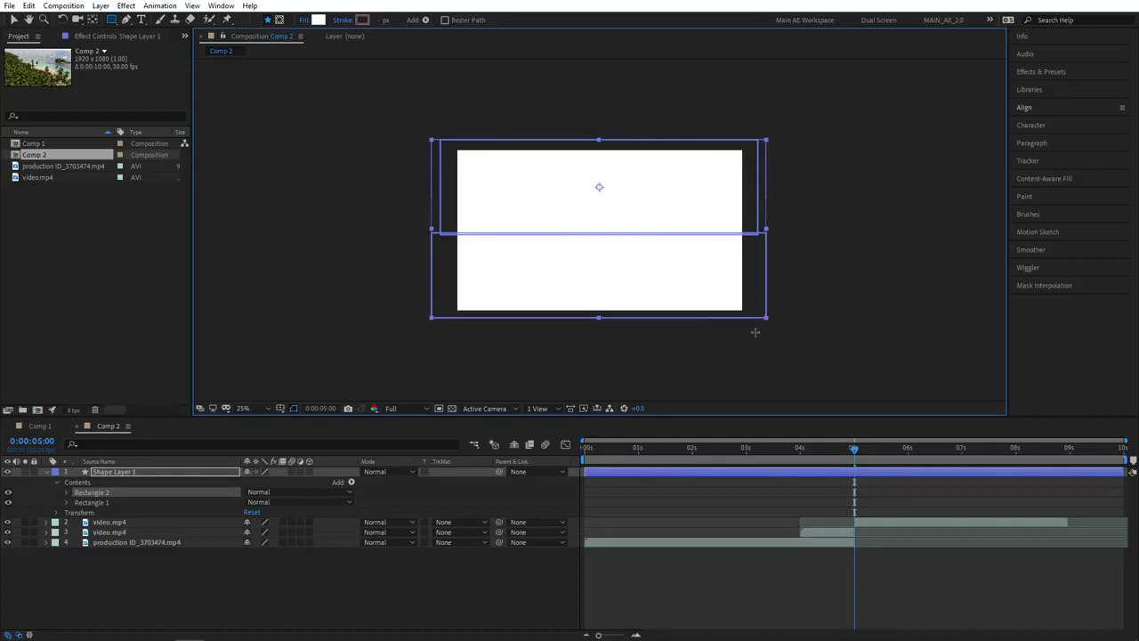
Step: Add a Position keyframe at 5 seconds for Rectangle 2 (-8,302)
left_click(68, 493)
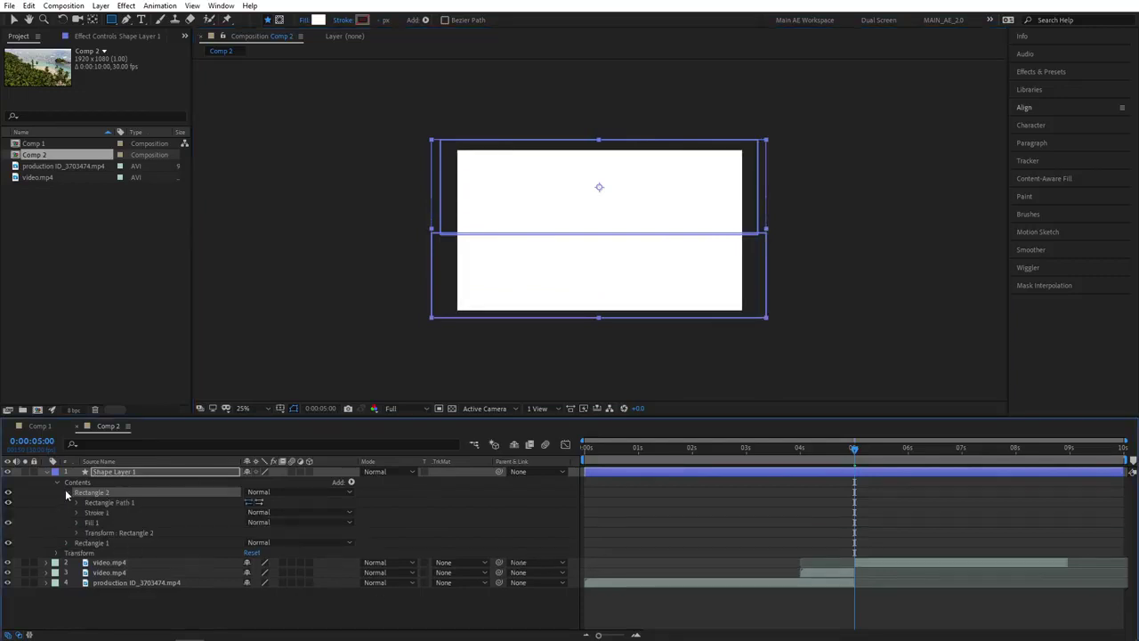
left_click(78, 532)
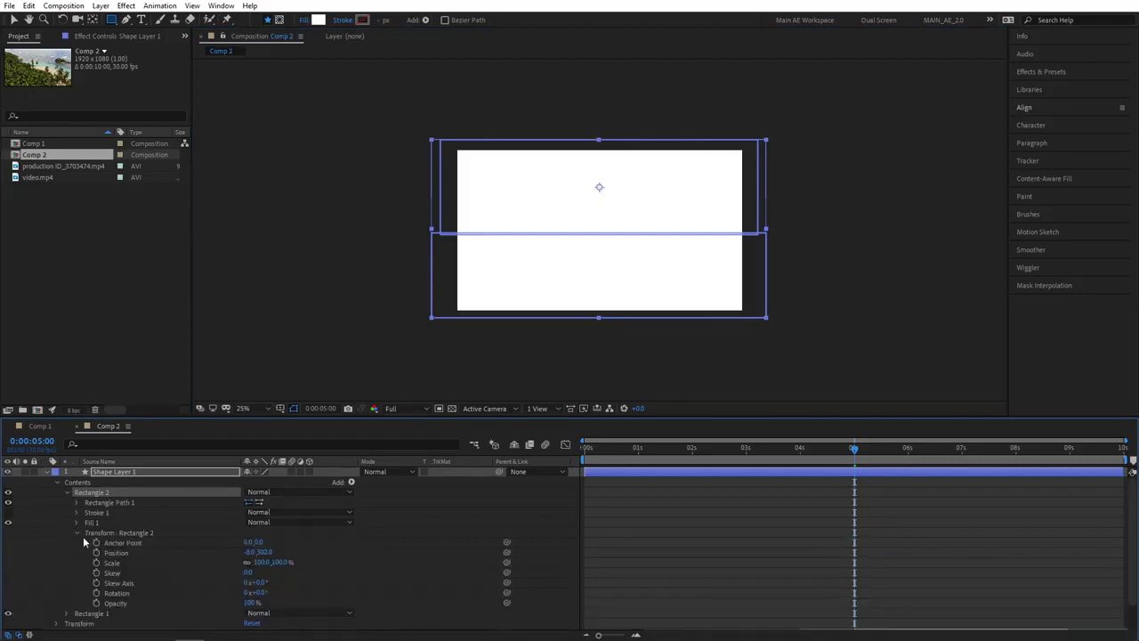
left_click(97, 554)
scroll(77, 587, "down", 3)
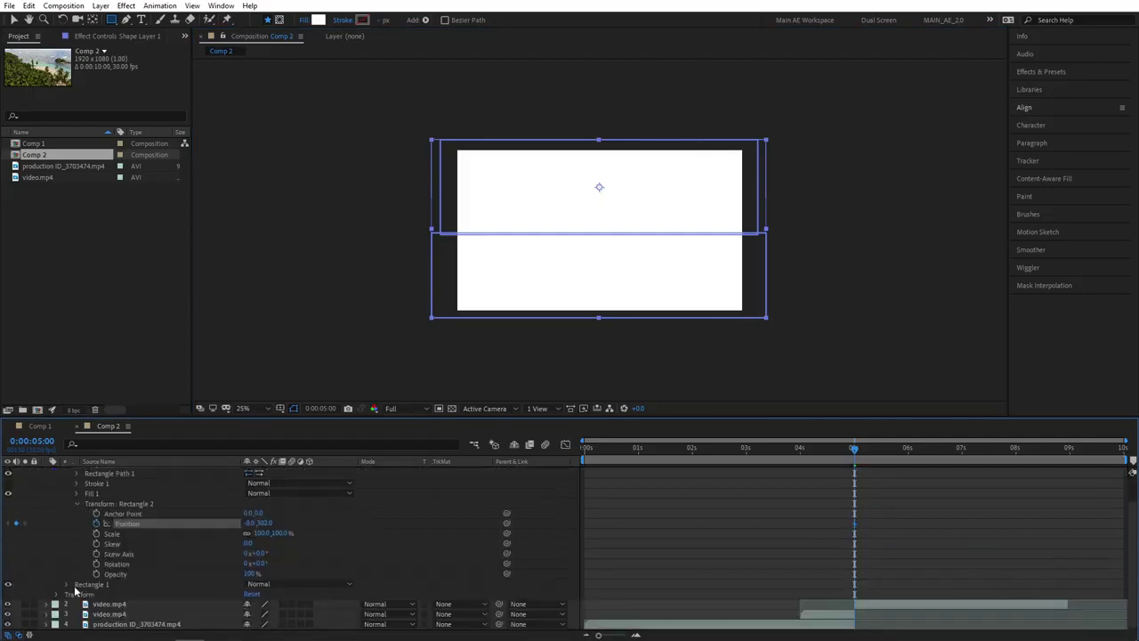
Step: Add Rectangle 1's Position keyframe (-6,-292) and show only Shape Layer 1's keyframed properties with U
left_click(66, 584)
scroll(89, 589, "down", 2)
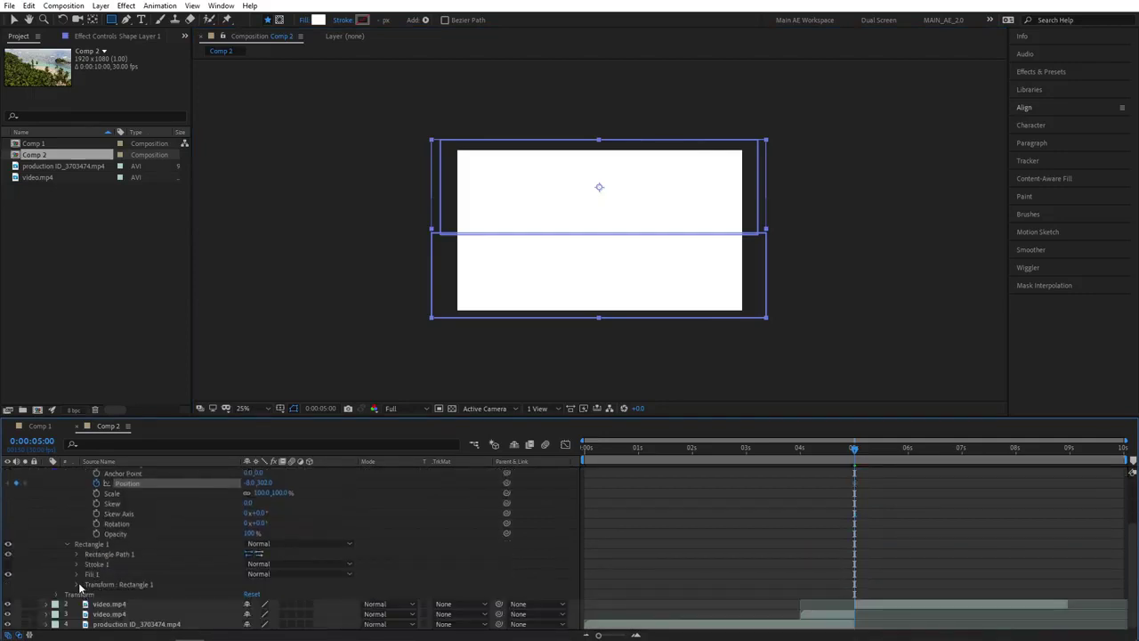
left_click(77, 584)
scroll(178, 575, "down", 3)
left_click(96, 544)
scroll(626, 515, "up", 5)
left_click(181, 470)
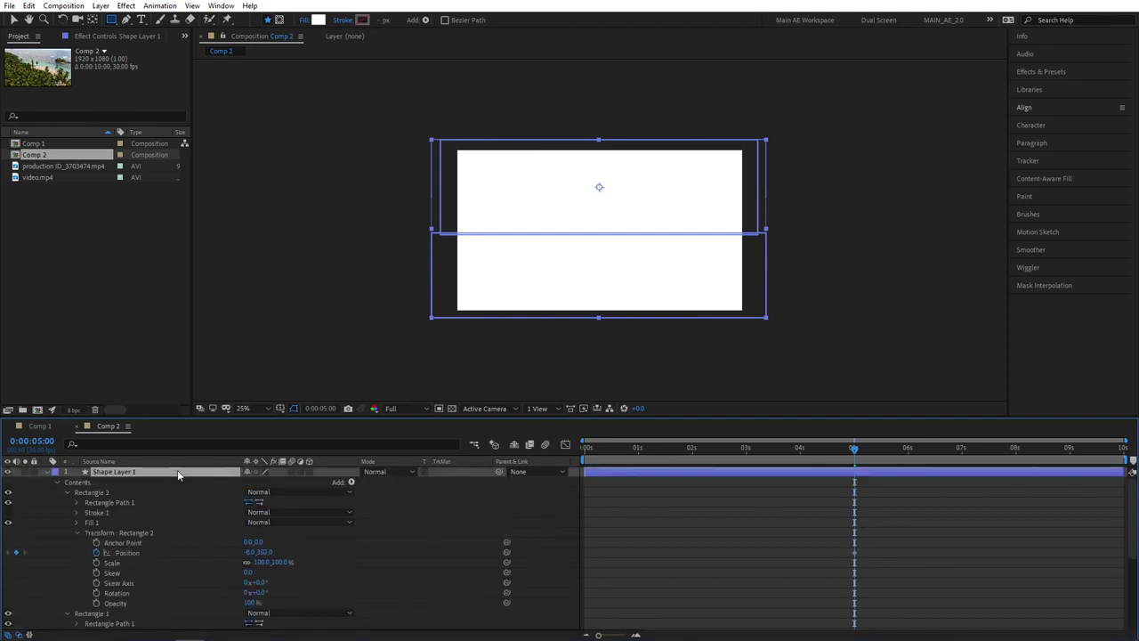
key("u")
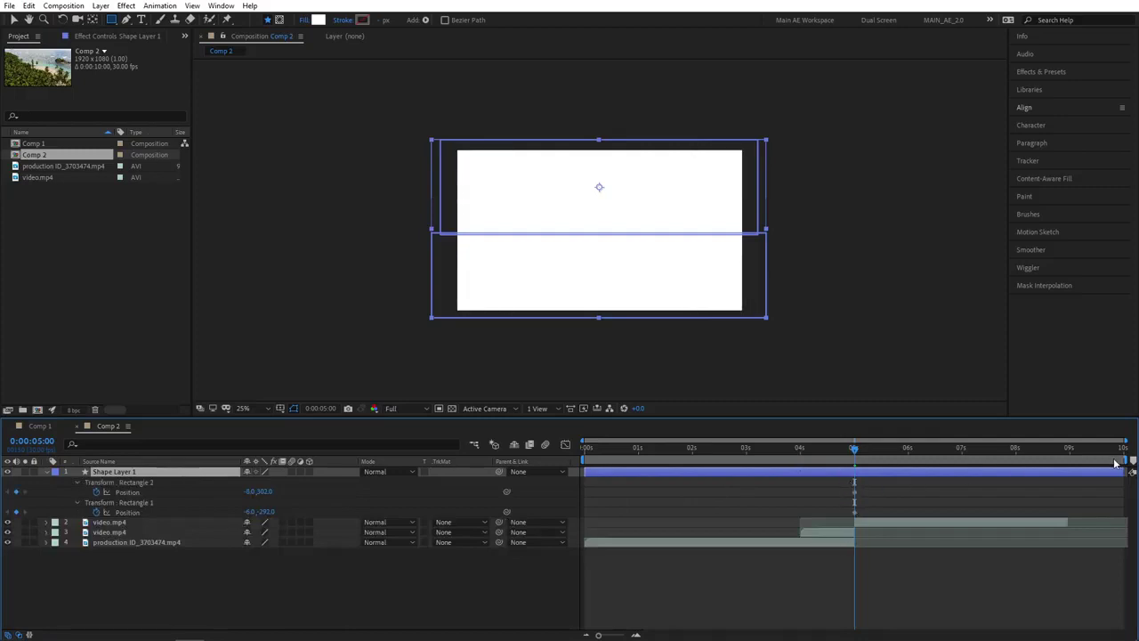
Step: At 4 seconds, move Rectangle 2 off-frame right (2107,302) and Rectangle 1 off-frame left (-2136,-292)
left_click_drag(856, 452, 803, 452)
left_click(239, 571)
left_click_drag(247, 495, 392, 503)
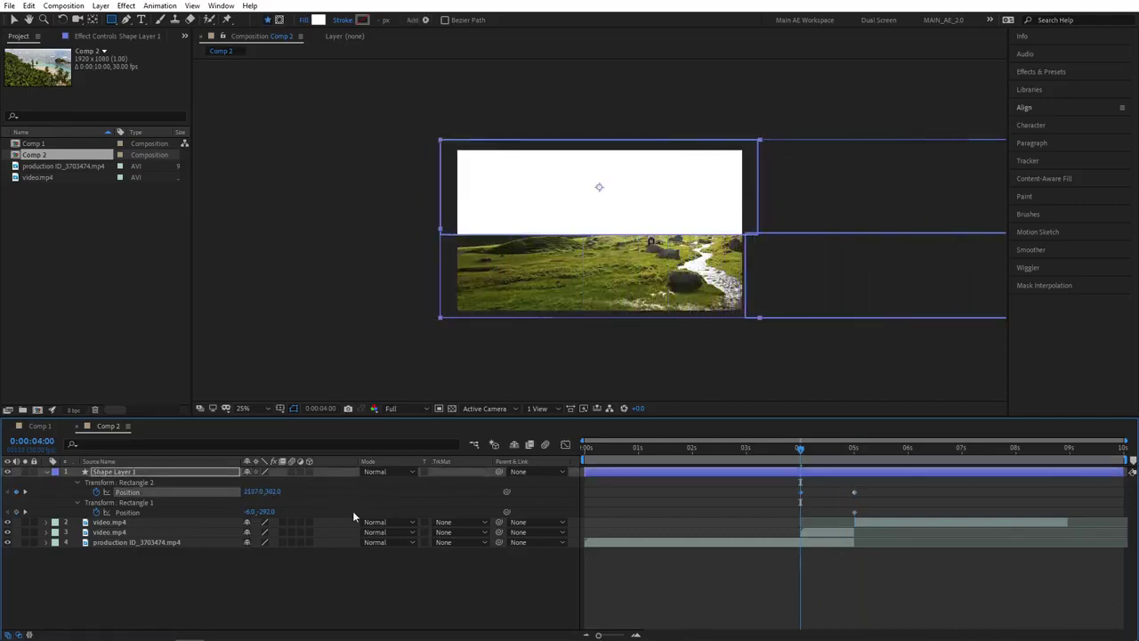
left_click_drag(246, 516, 157, 516)
left_click(125, 513)
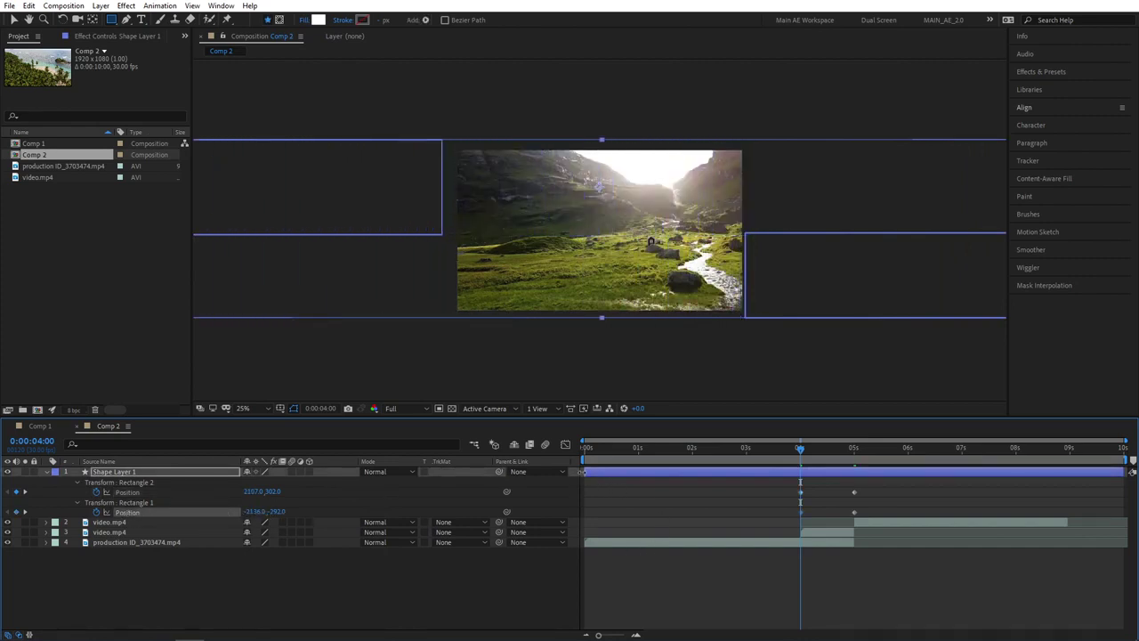
left_click(800, 481)
Step: Trim Shape Layer 1 to end at 5 seconds and place it below the top video.mp4 layer
left_click_drag(1114, 480, 854, 479)
left_click(297, 603)
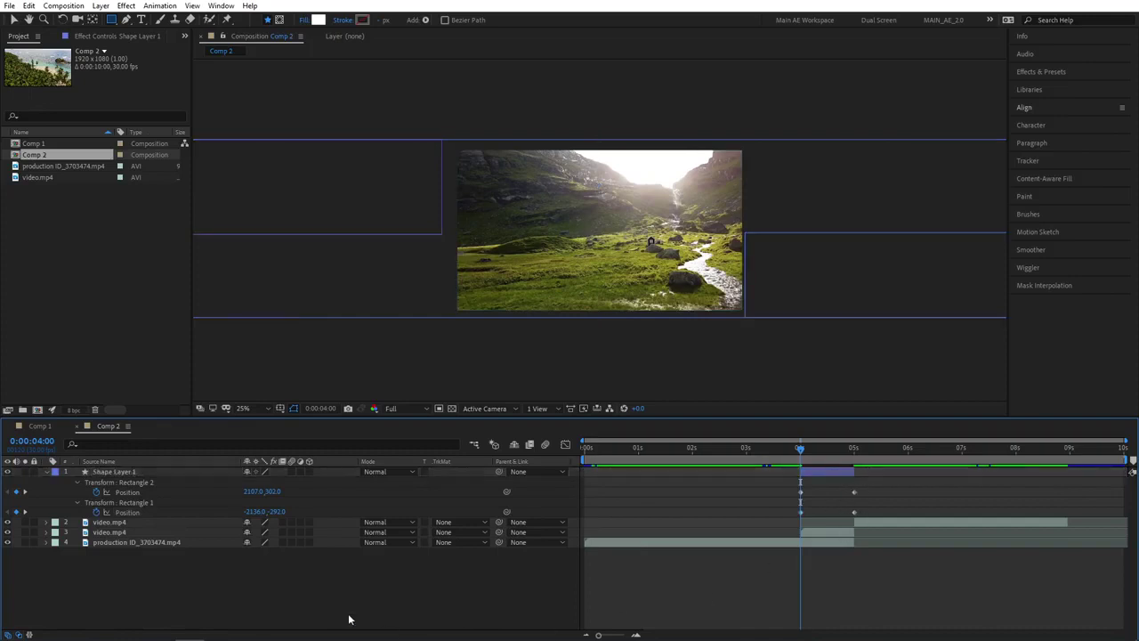
left_click_drag(94, 471, 107, 534)
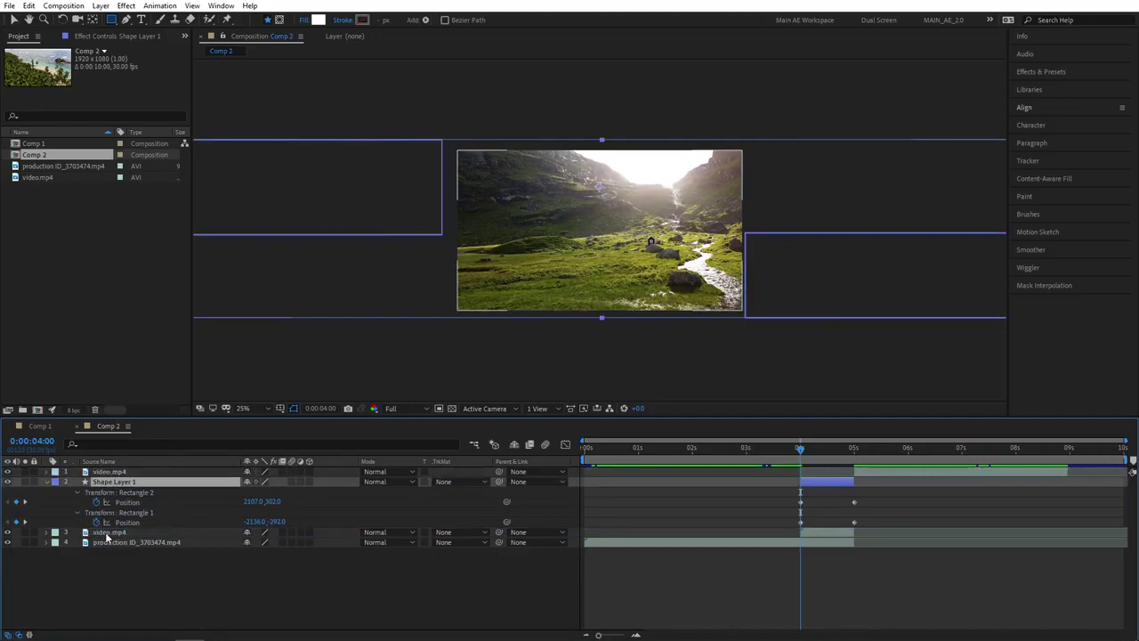
Step: Set the lower video.mp4 layer's track matte to Alpha Matte 'Shape Layer 1' and preview the wipe
left_click(107, 534)
left_click(273, 608)
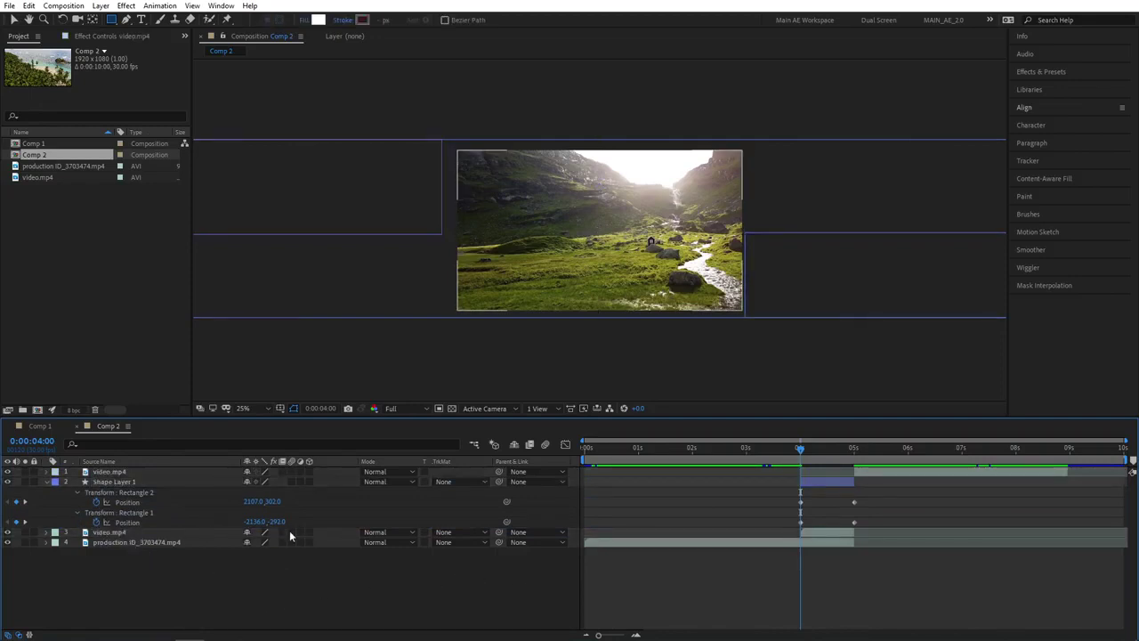
left_click(443, 532)
left_click(503, 558)
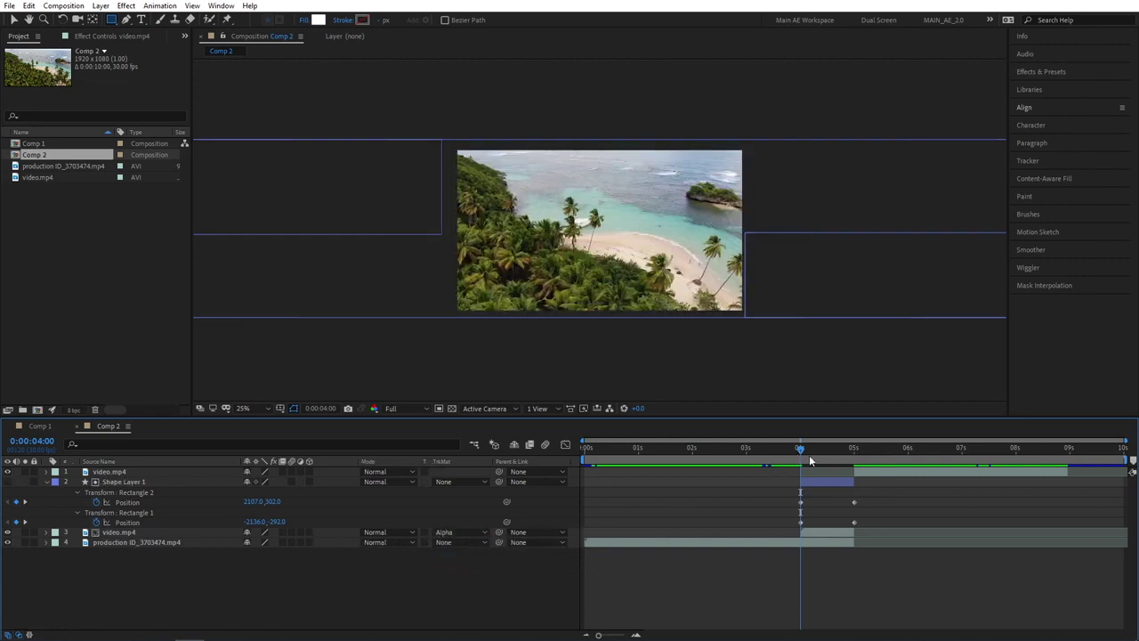
key("space")
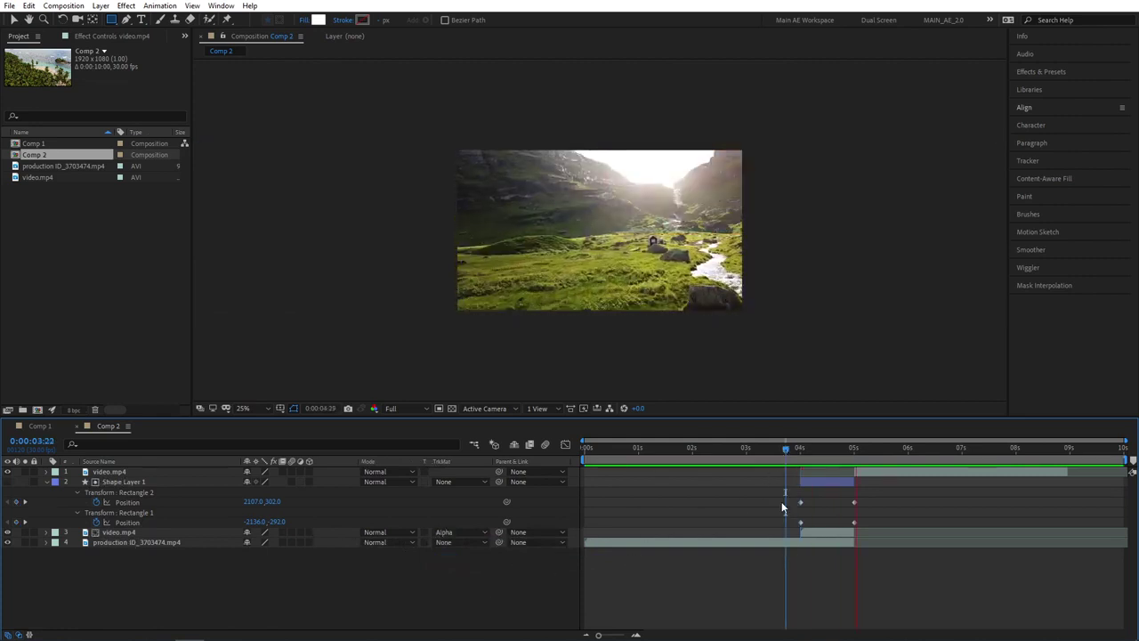
Step: Apply Easy Ease to all four rectangle Position keyframes
left_click_drag(824, 444, 768, 445)
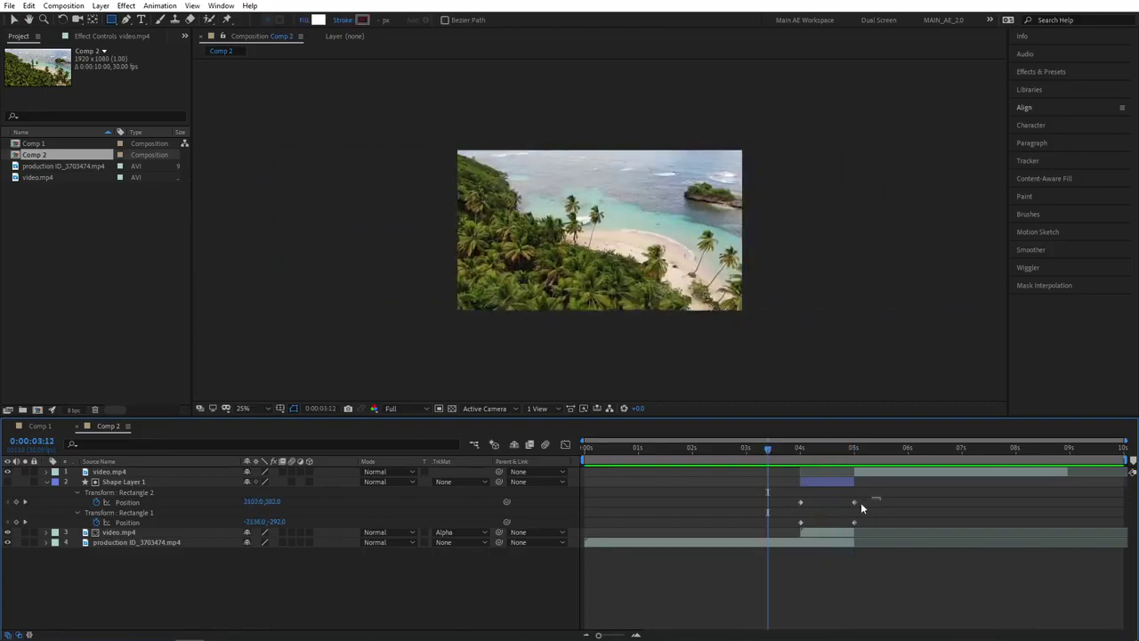
left_click_drag(848, 513, 779, 524)
right_click(801, 503)
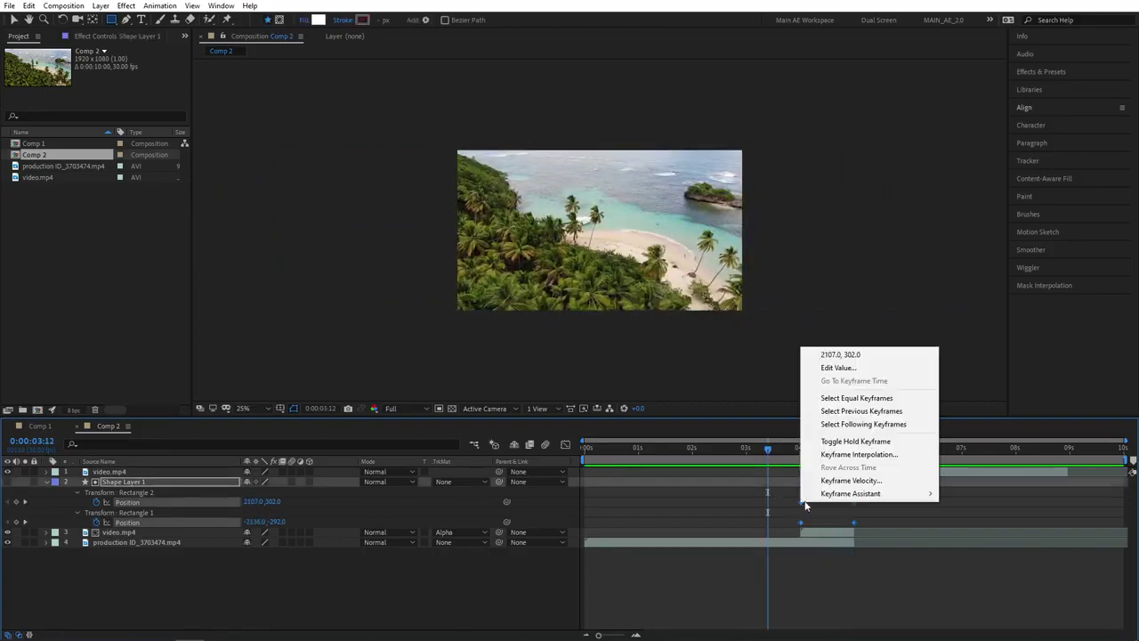
mouse_move(826, 499)
left_click(972, 532)
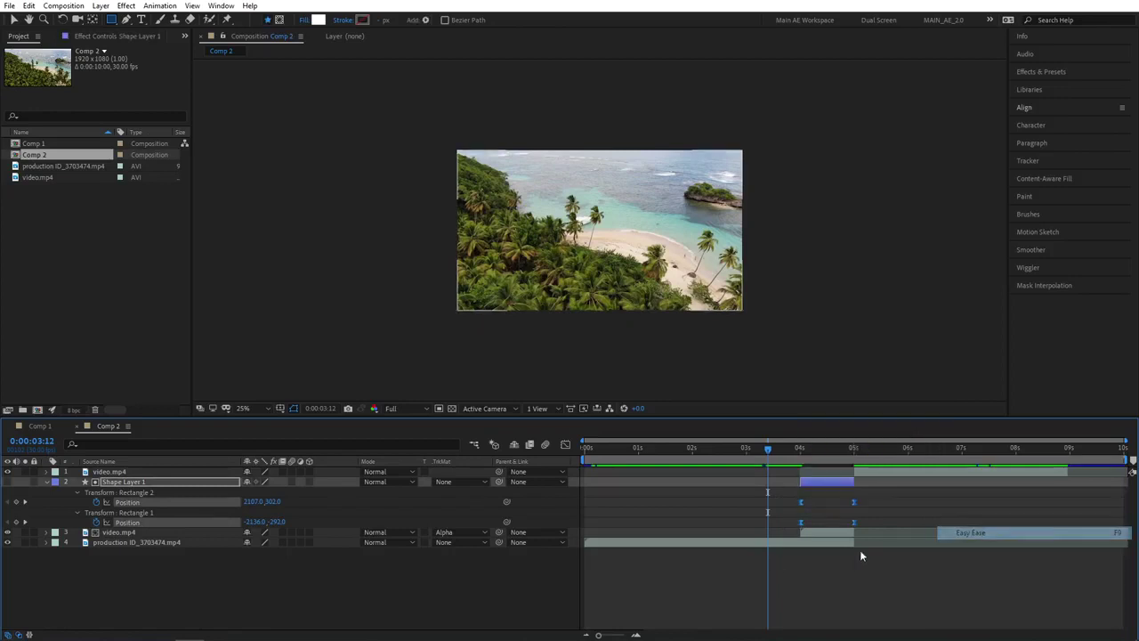
Step: Preview the eased rectangle transition from just before it starts
left_click(766, 450)
key("space")
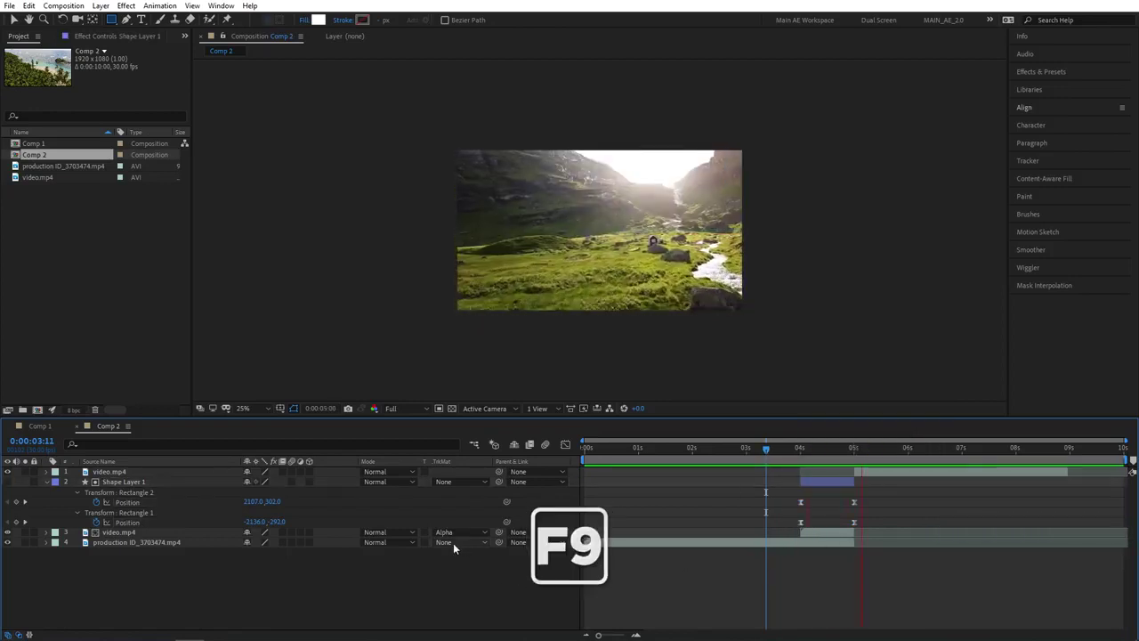
mouse_move(767, 448)
left_mouse_down()
mouse_move(862, 446)
mouse_move(763, 451)
left_mouse_up()
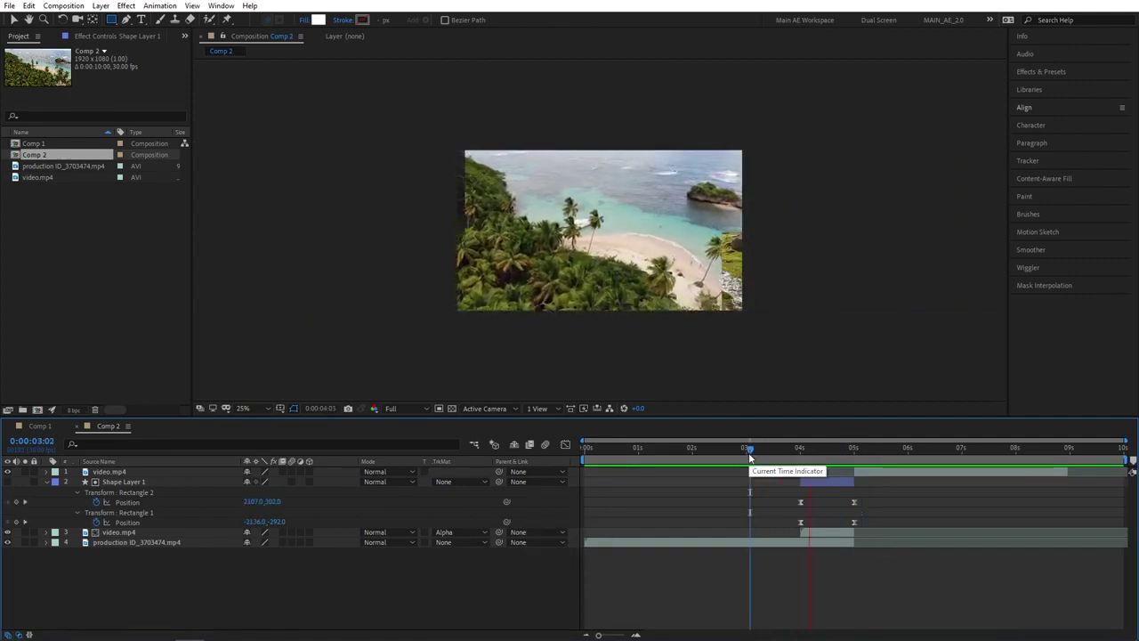